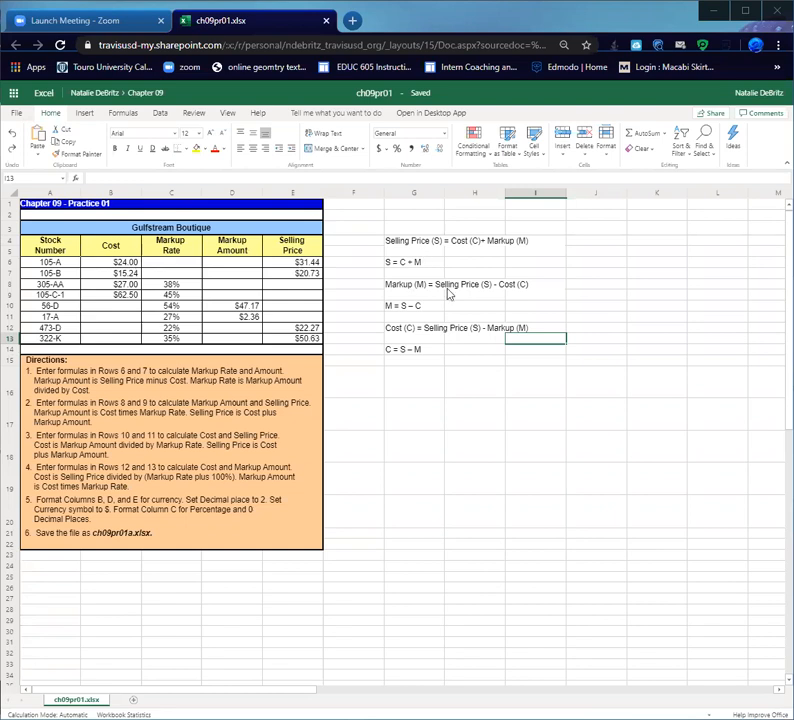
Enter the Markup Amount formula =E6-B6 in cell D6 and fill it down to D7.
left_click(230, 261)
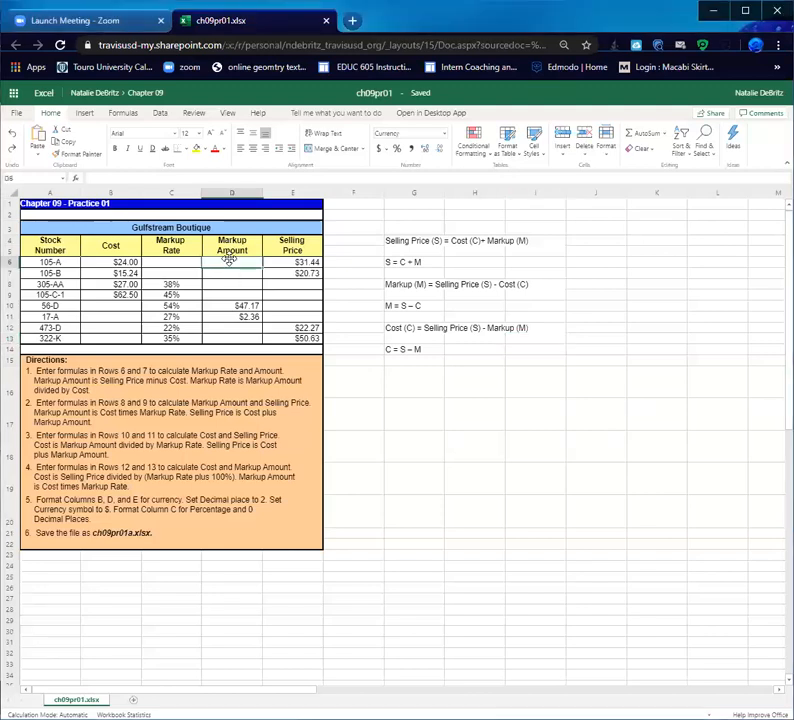
type("=")
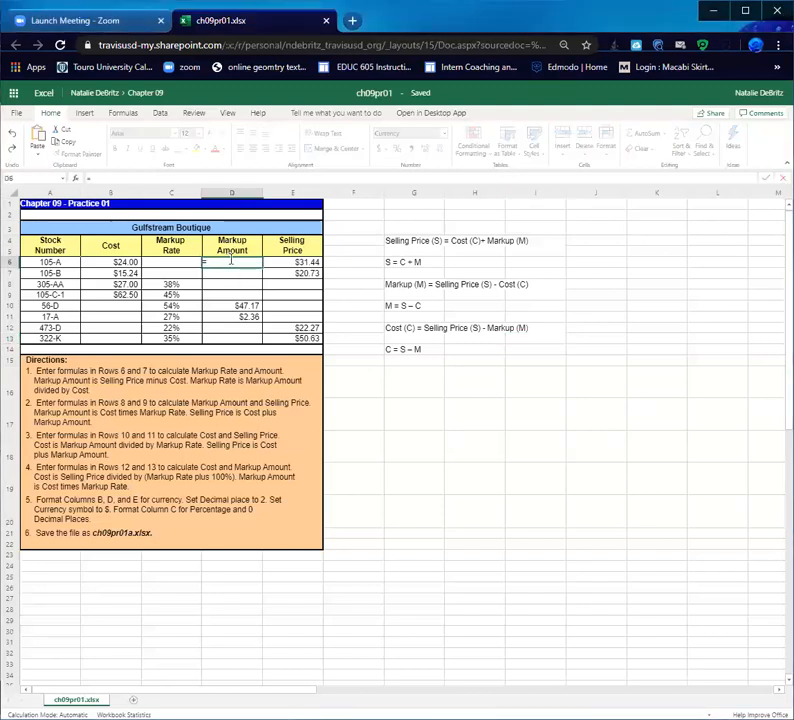
left_click(306, 262)
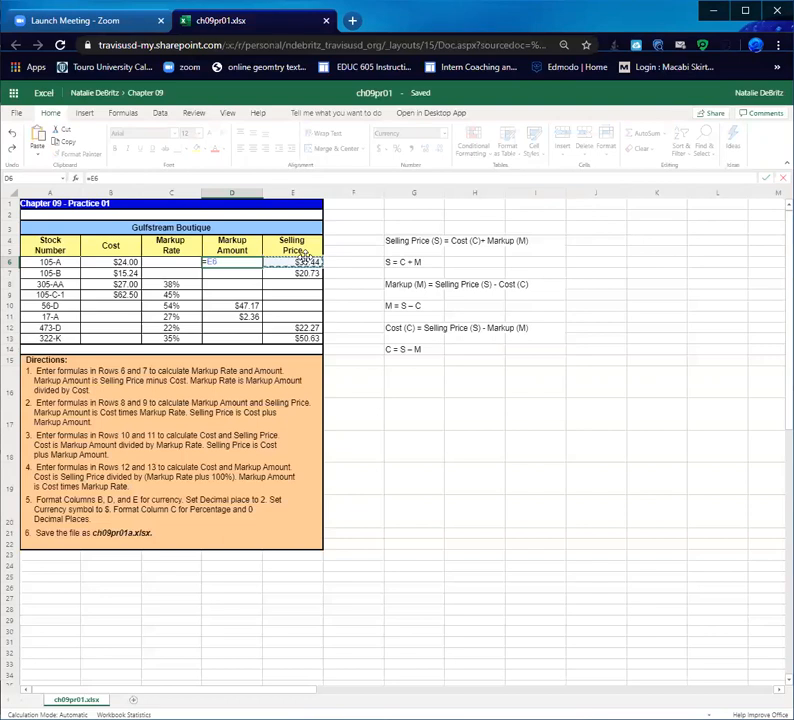
type("-")
left_click(129, 262)
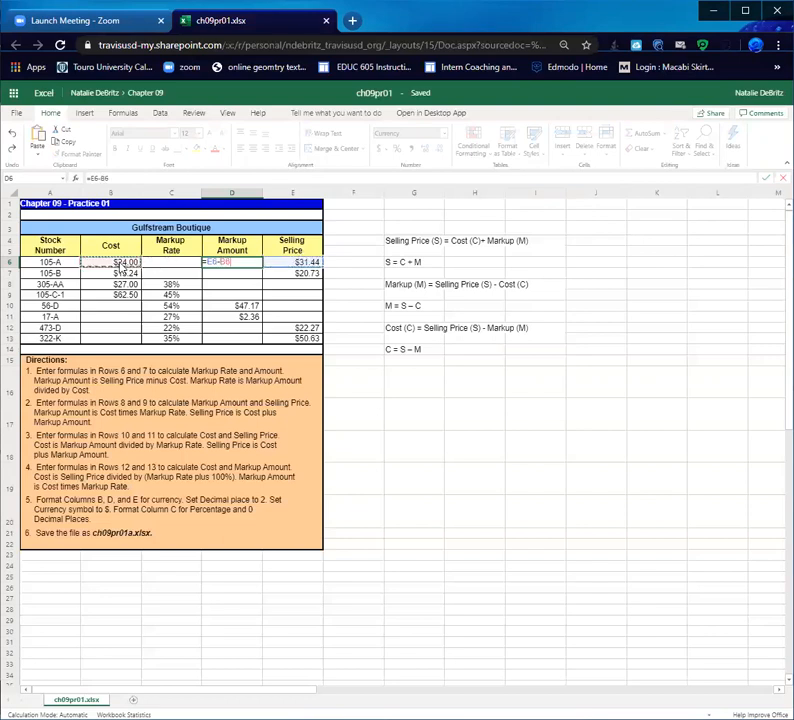
key("Return")
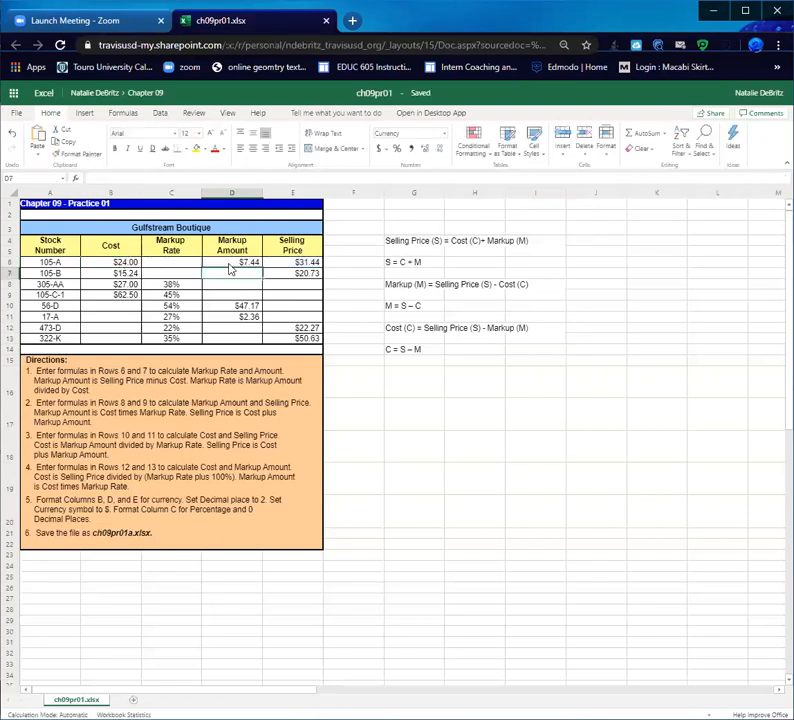
left_click(256, 262)
left_click_drag(260, 270, 260, 274)
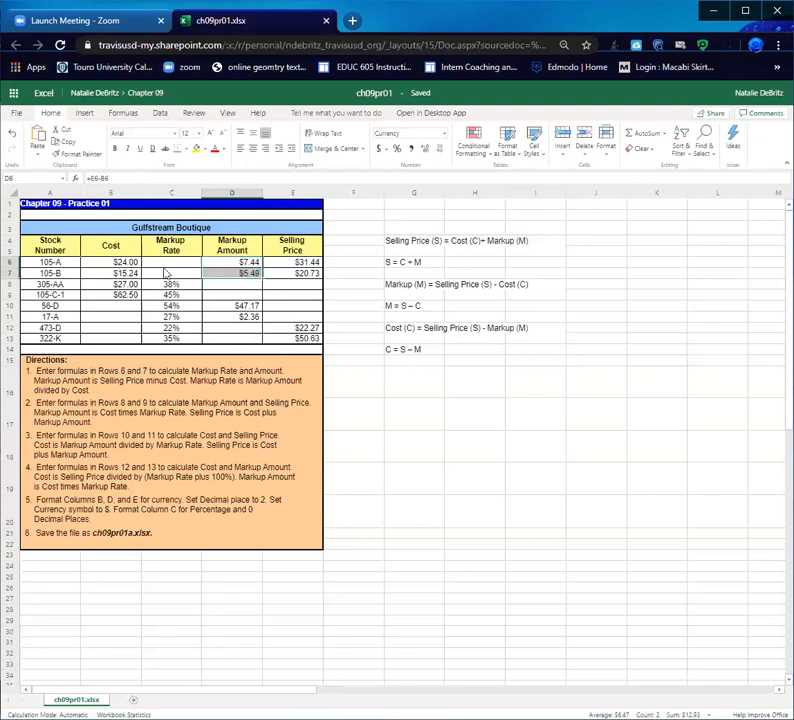
Calculate the Markup Rate for stock number 105-A in cell C6 with the formula =D6/B6.
left_click(166, 264)
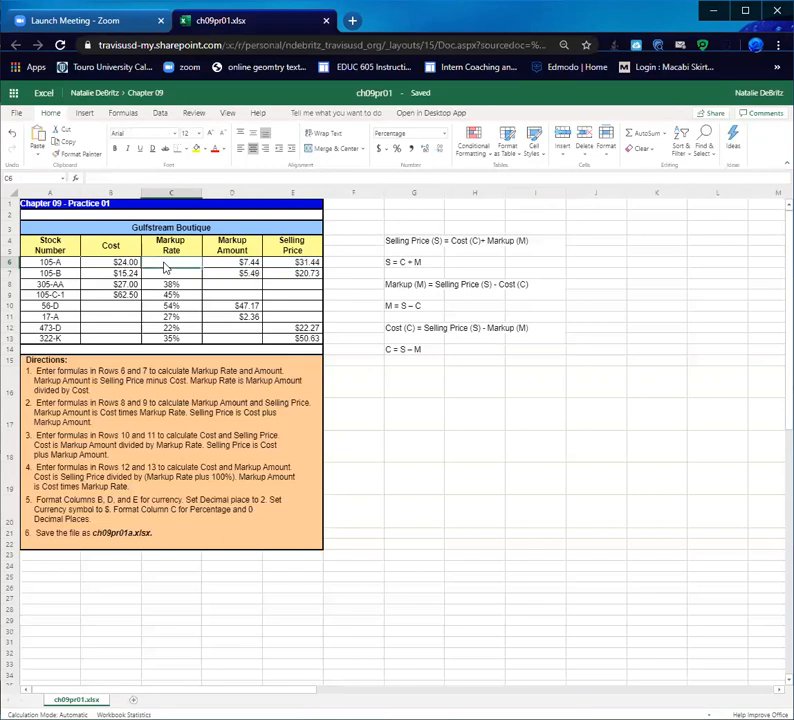
type("=")
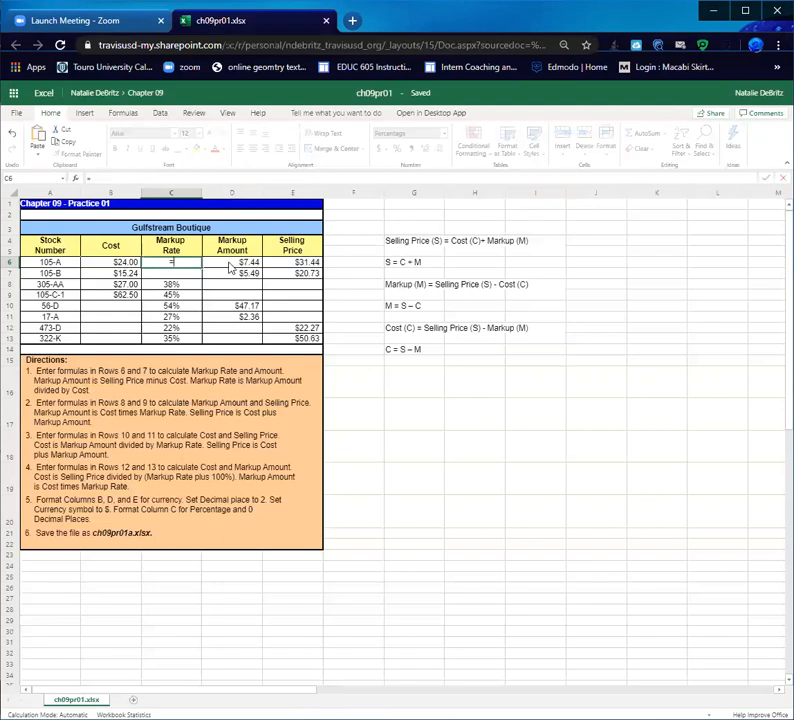
left_click(230, 266)
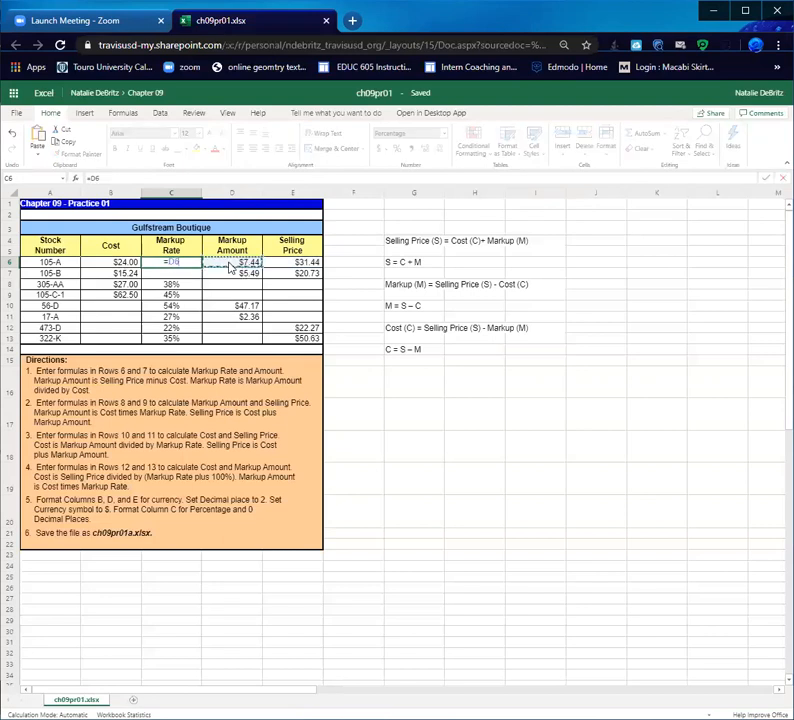
type("/")
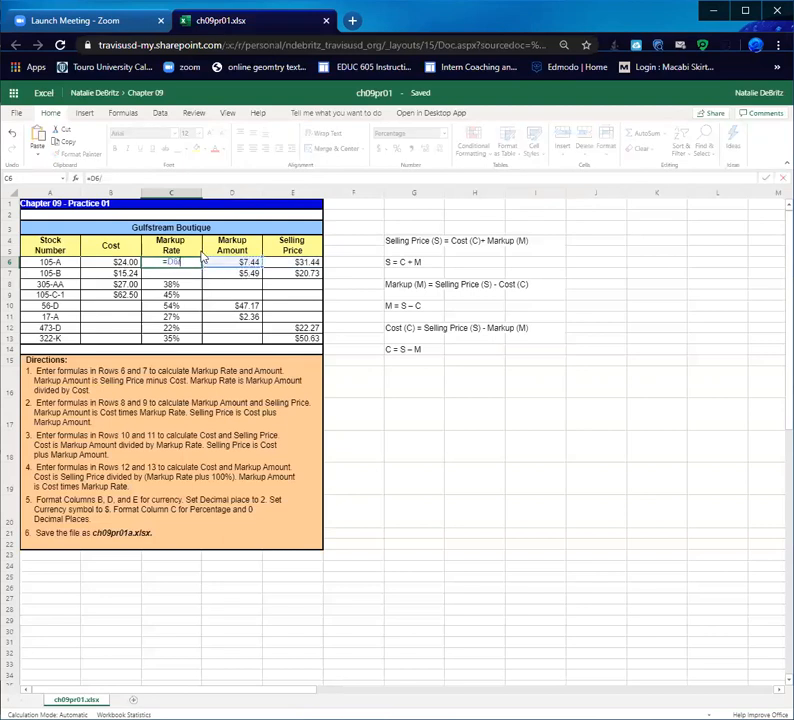
left_click(114, 263)
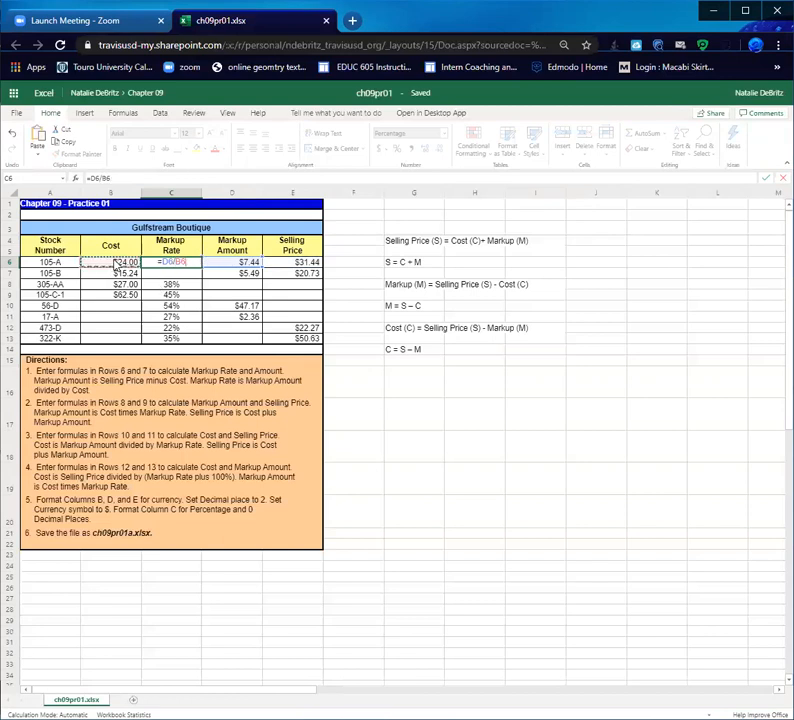
key("Return")
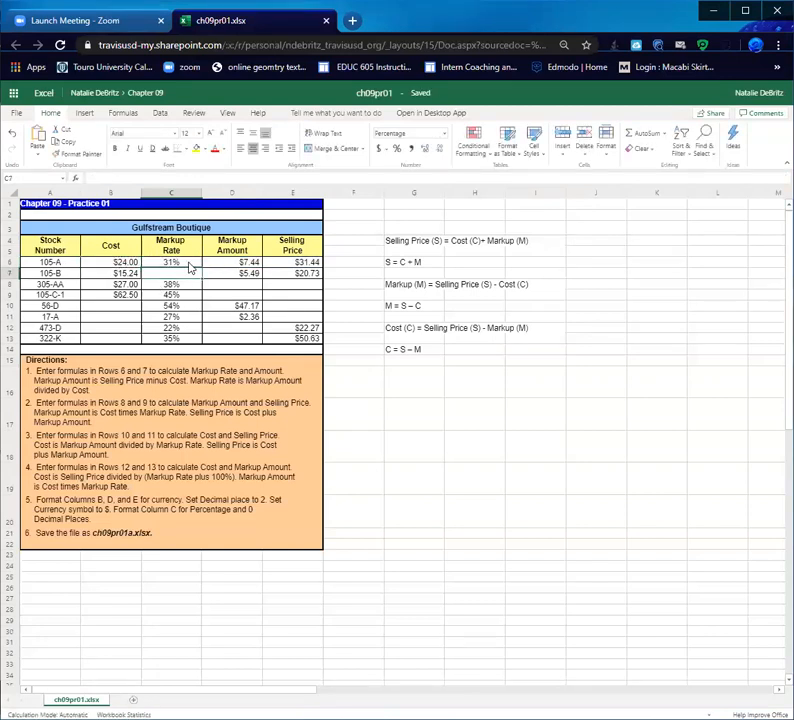
left_click(199, 265)
mouse_move(201, 266)
left_mouse_down()
mouse_move(201, 279)
mouse_move(206, 271)
left_mouse_up()
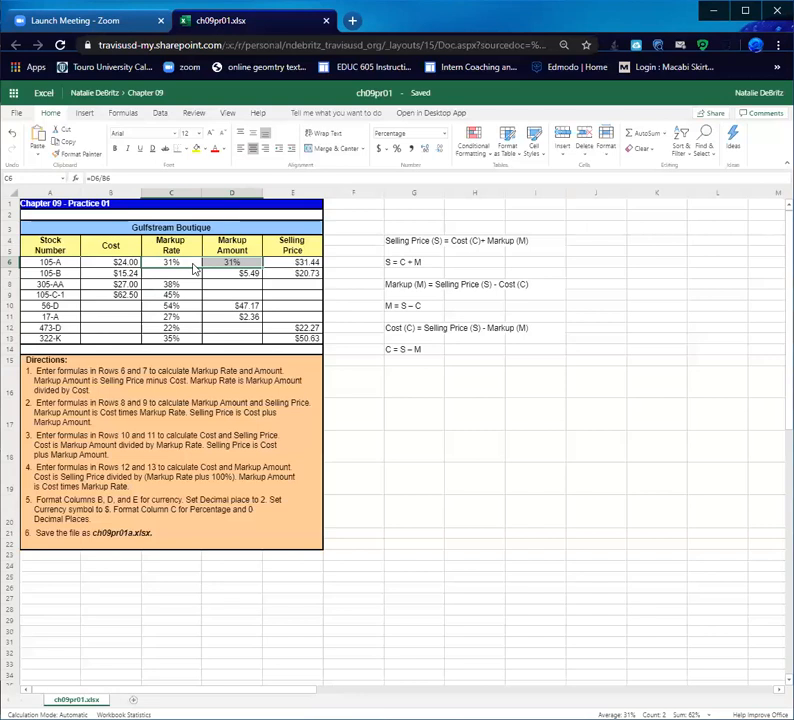
key("ctrl+z")
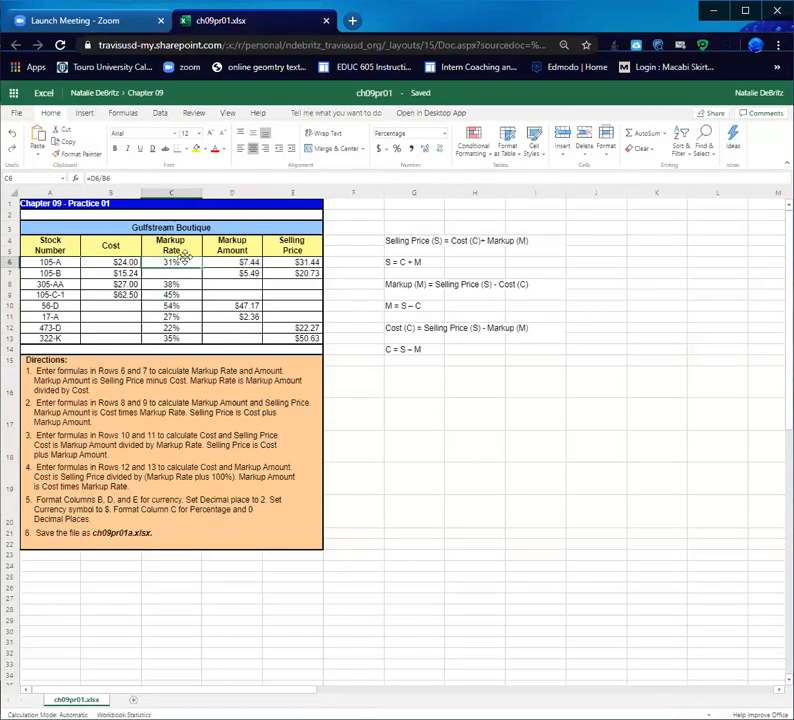
left_click_drag(201, 264, 206, 271)
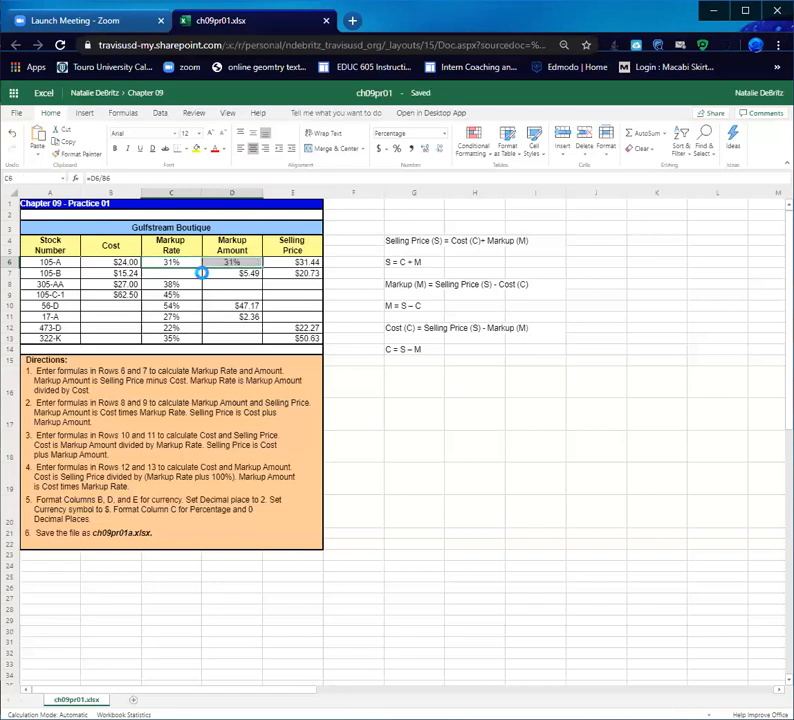
left_click(180, 266)
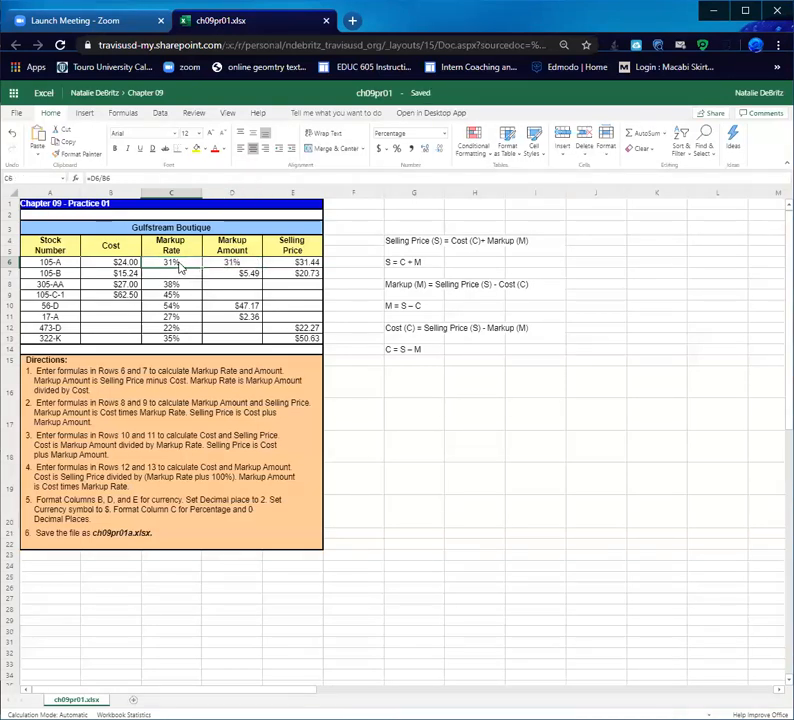
key("ctrl+z")
Copy the Markup Rate formula from cell C6 into C7.
key("ctrl+c")
left_click(180, 276)
key("ctrl+v")
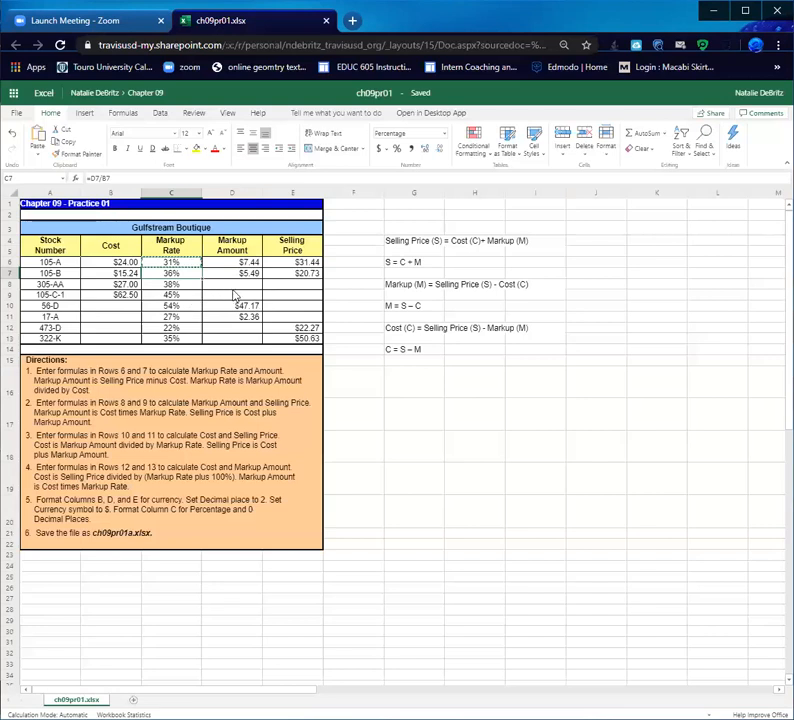
Calculate the Markup Amount for stock number 305-AA in cell D8 with the formula =B8*C8.
left_click(227, 289)
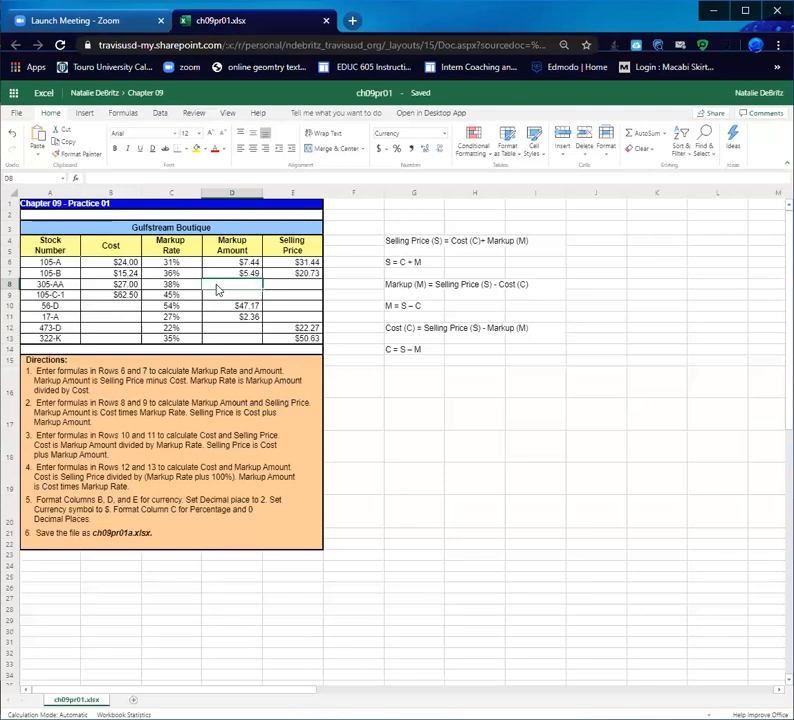
type("=")
left_click(129, 287)
type("*")
left_click(161, 287)
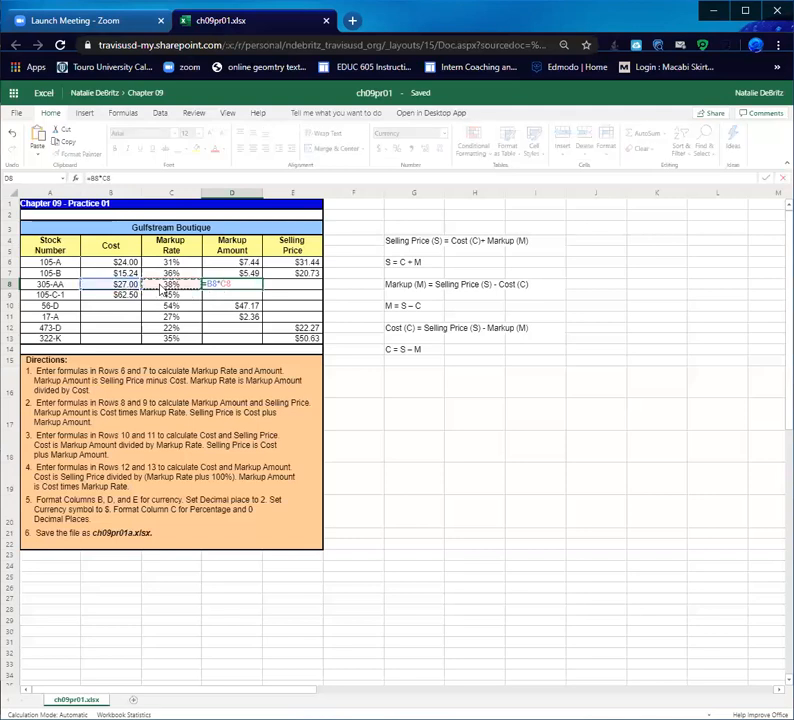
key("Return")
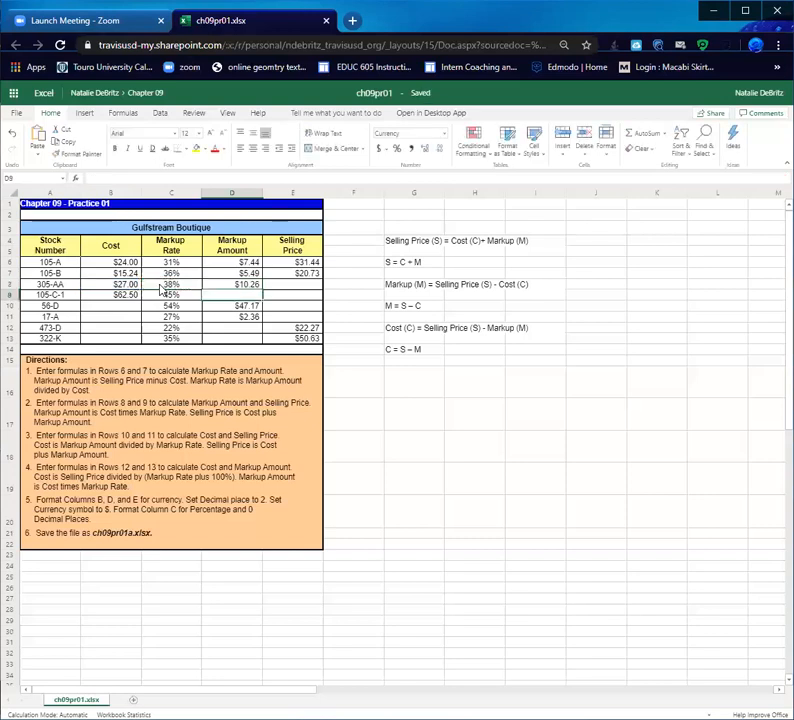
Calculate the Selling Price for stock number 305-AA in cell E8 with the formula =B8+D8.
left_click(281, 289)
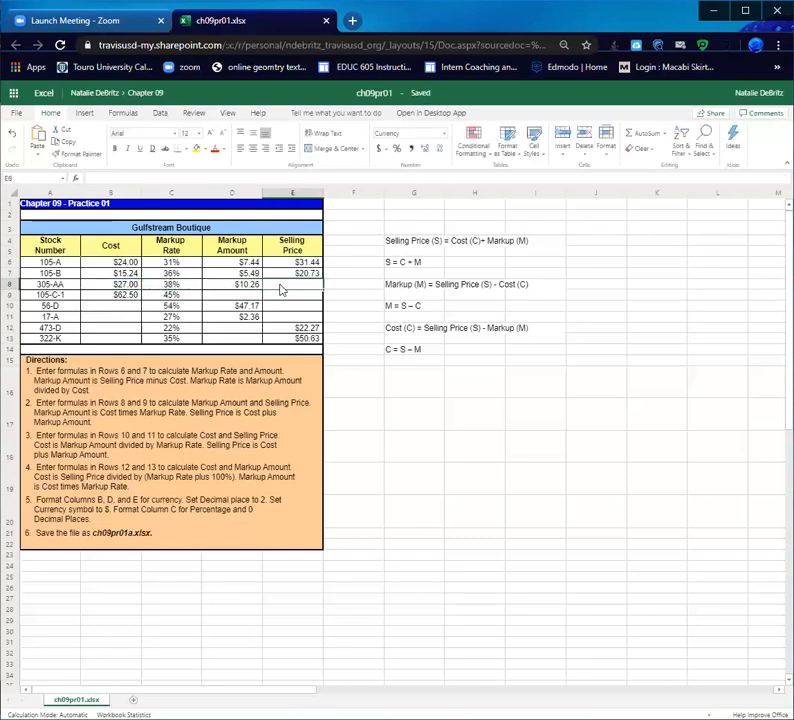
type("=")
left_click(134, 288)
type("+")
left_click(253, 289)
key("Return")
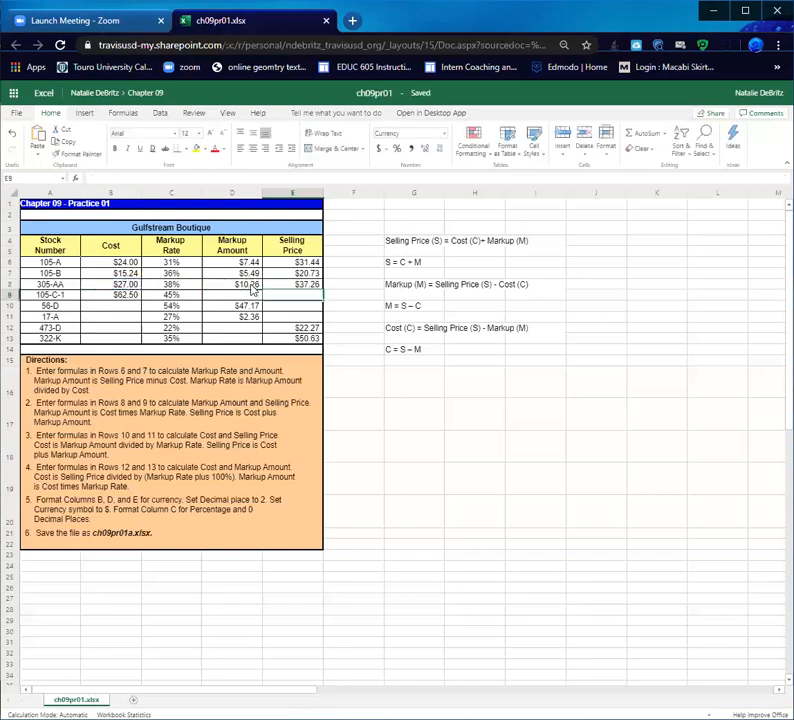
Calculate the Markup Amount for stock number 105-C-1 in cell D9 with the formula =B9*C9.
left_click(225, 297)
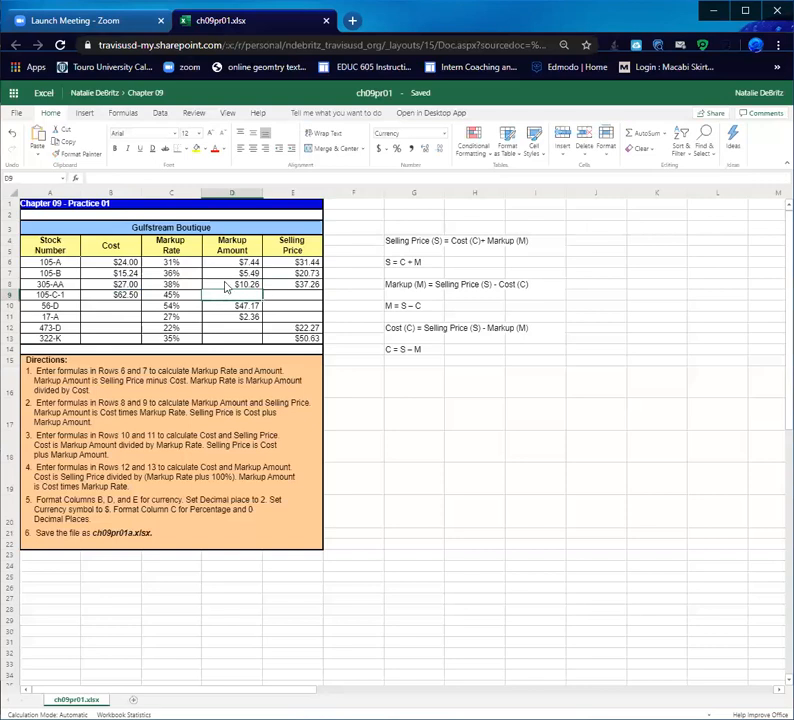
left_click(227, 286)
left_click(245, 298)
type("=")
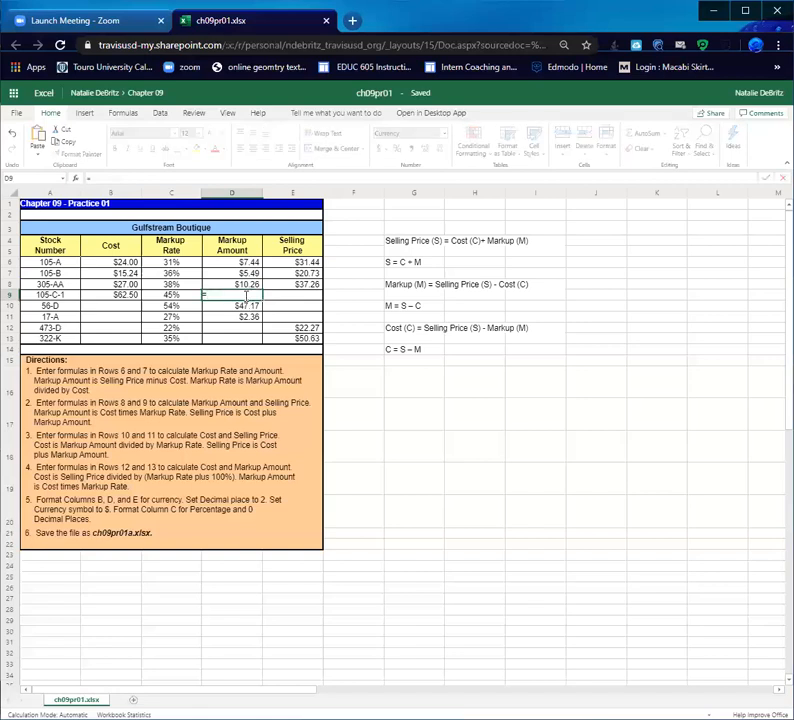
left_click(113, 292)
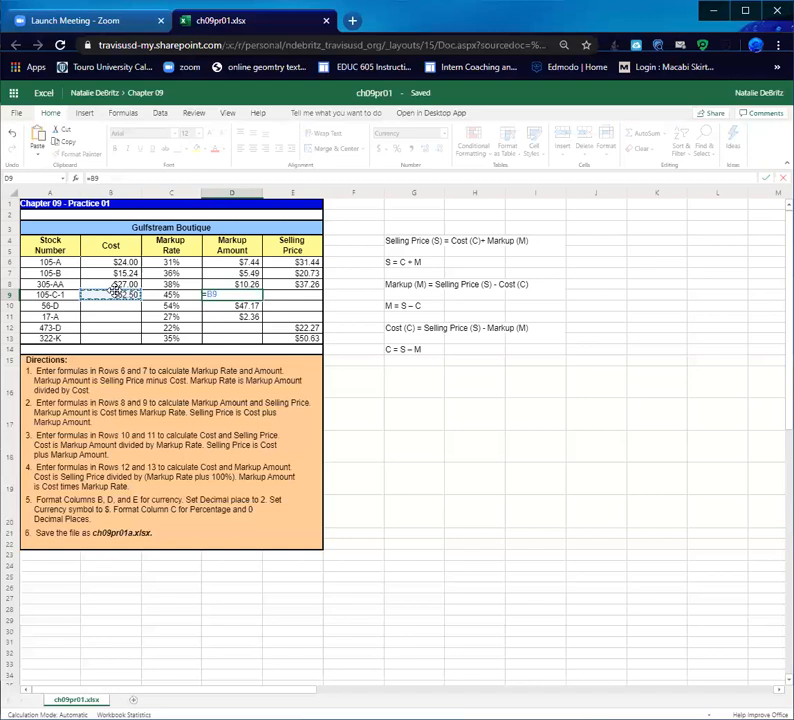
type("*")
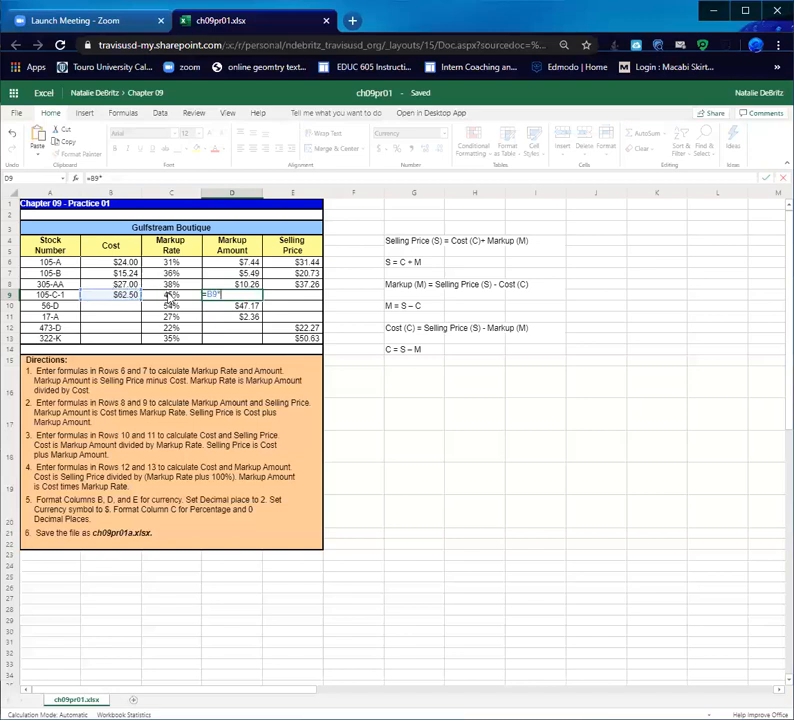
left_click(170, 296)
key("Return")
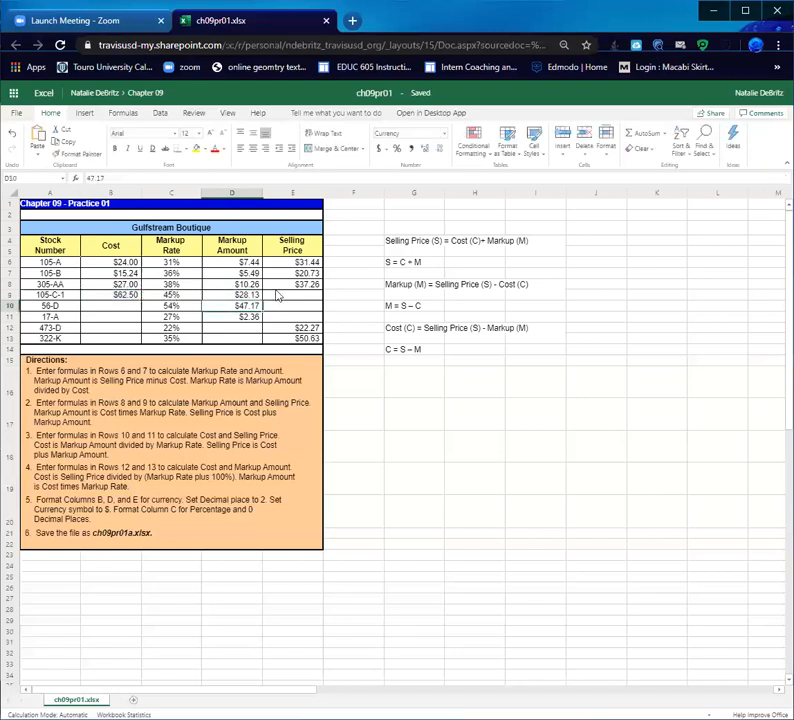
Calculate the Selling Price for stock number 105-C-1 in cell E9 with the formula =B9+D9.
left_click(278, 297)
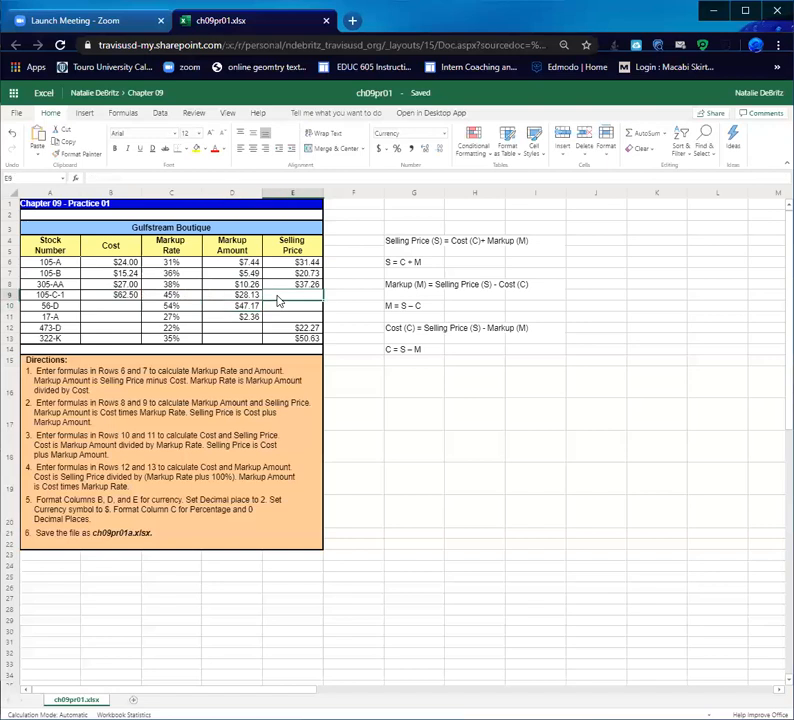
type("=")
left_click(130, 286)
left_click(126, 296)
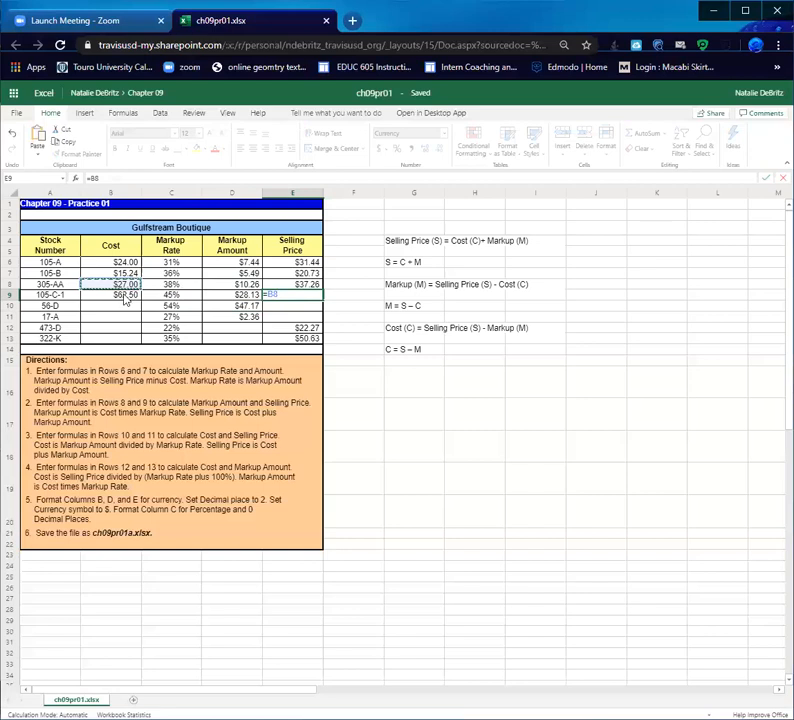
type("+")
left_click(240, 296)
key("Return")
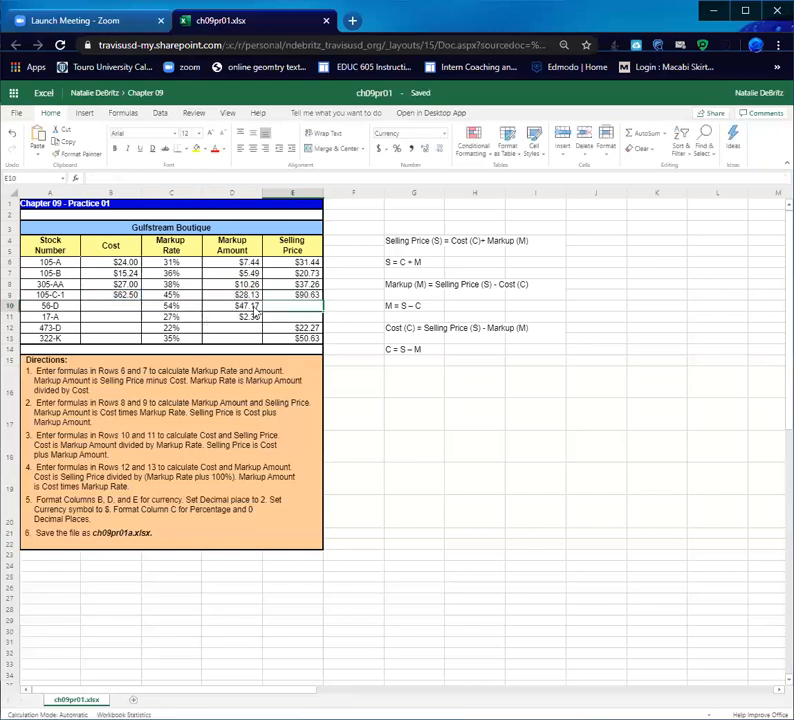
Enter the Cost formula =D10(1+C10) for stock number 56-D in cell B10.
left_click(128, 310)
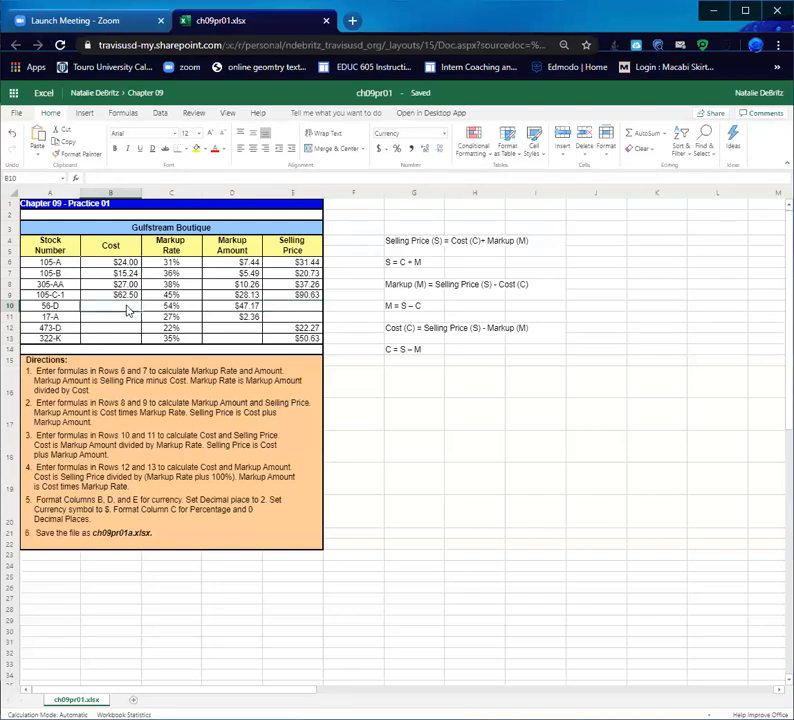
type("=(1+")
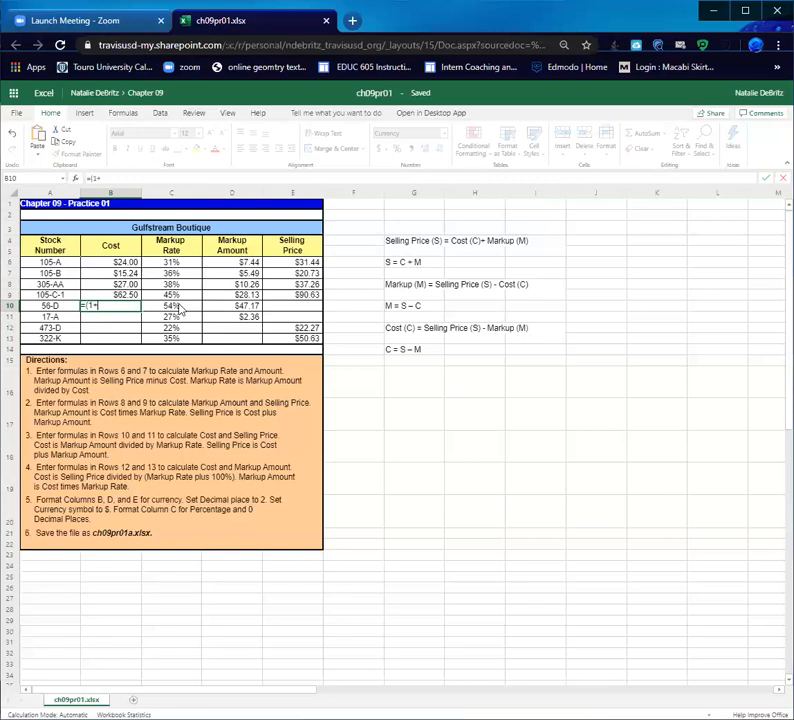
left_click(179, 309)
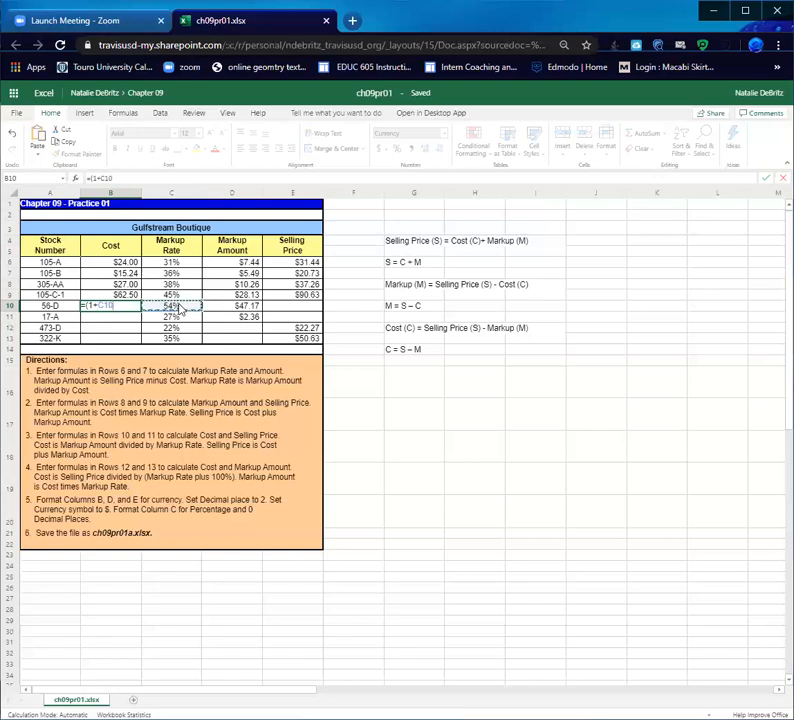
type(")")
left_click(239, 309)
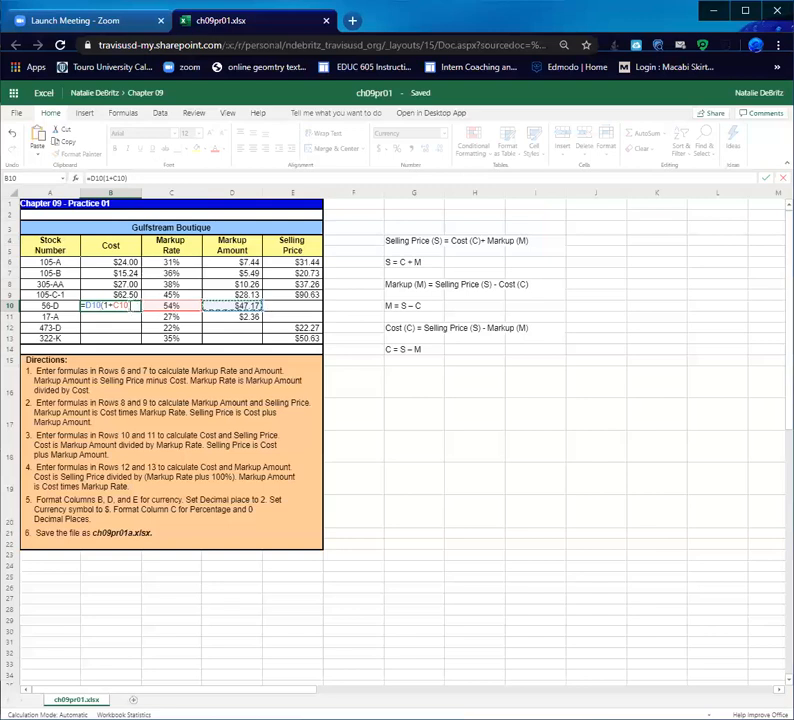
key("Return")
left_click(129, 308)
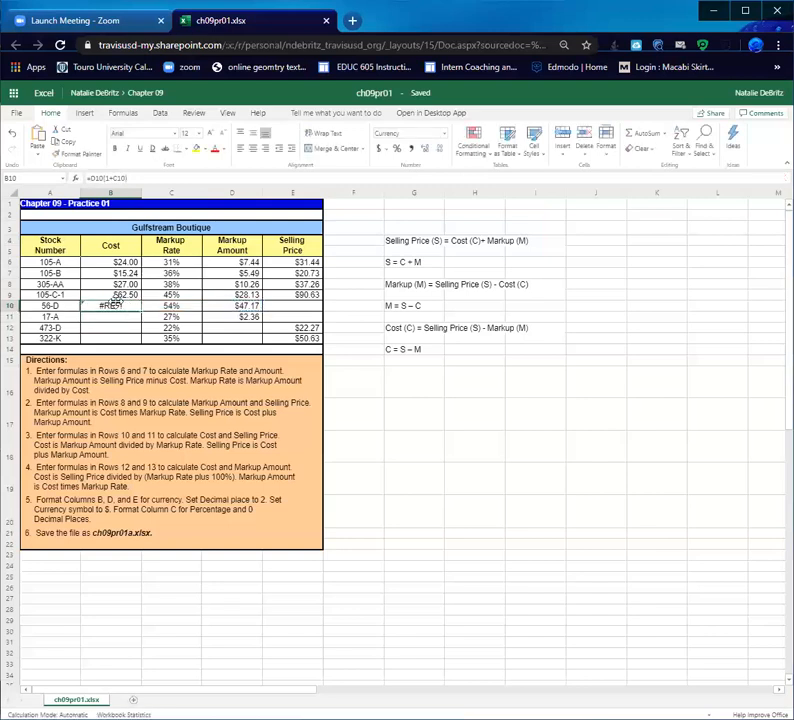
Correct the Cost formula for stock number 56-D in cell B10 to =D10/(1+C10).
left_click(104, 178)
type("/(1+C10")
key("Return")
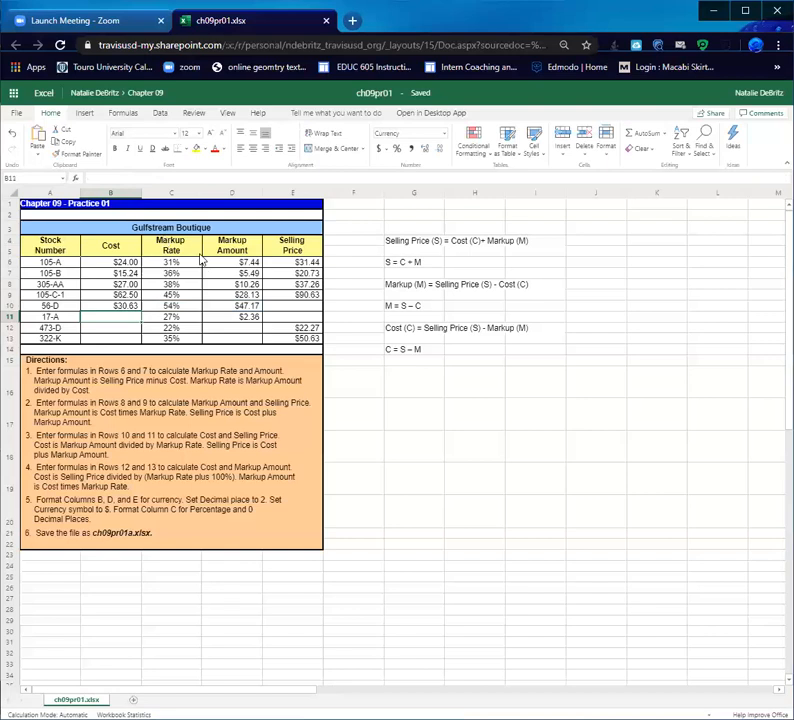
Remove the 1+ from the Cost formula in cell B10 so that it reads =D10/(C10).
left_click(124, 305)
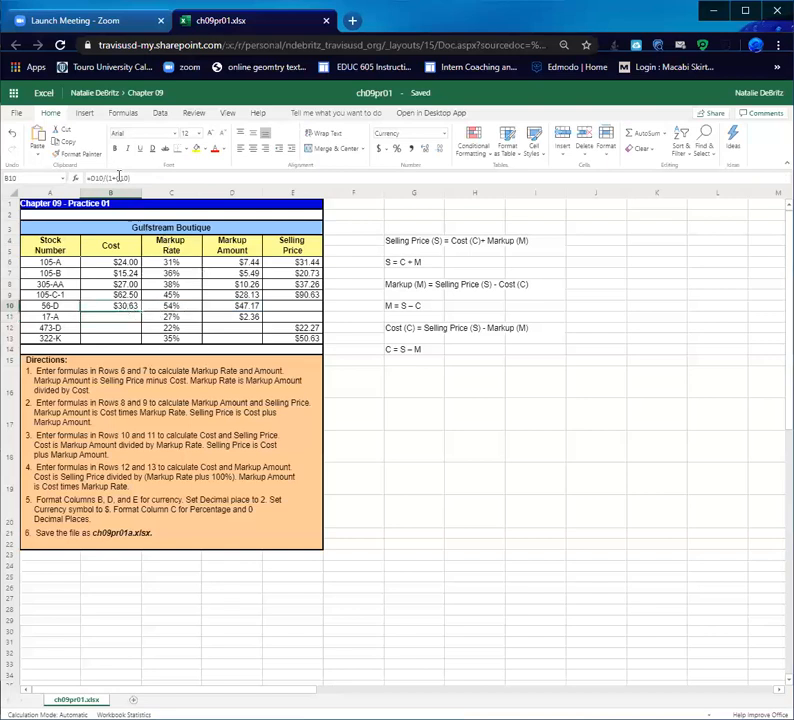
left_click(115, 177)
key("BackSpace")
key("BackSpace")
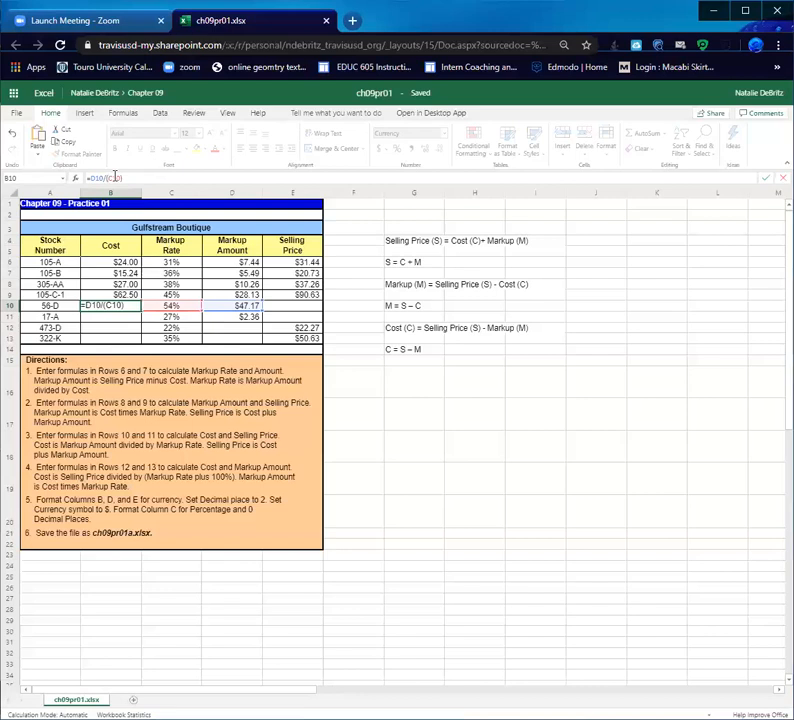
key("Return")
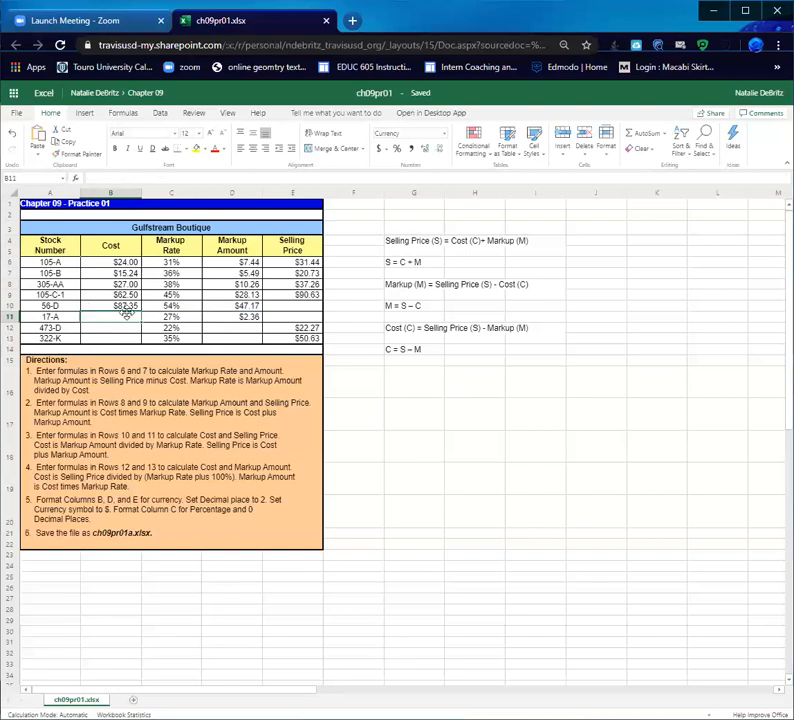
Calculate the Selling Price for stock number 56-D in cell E10 with the formula =B10+D10.
left_click(296, 309)
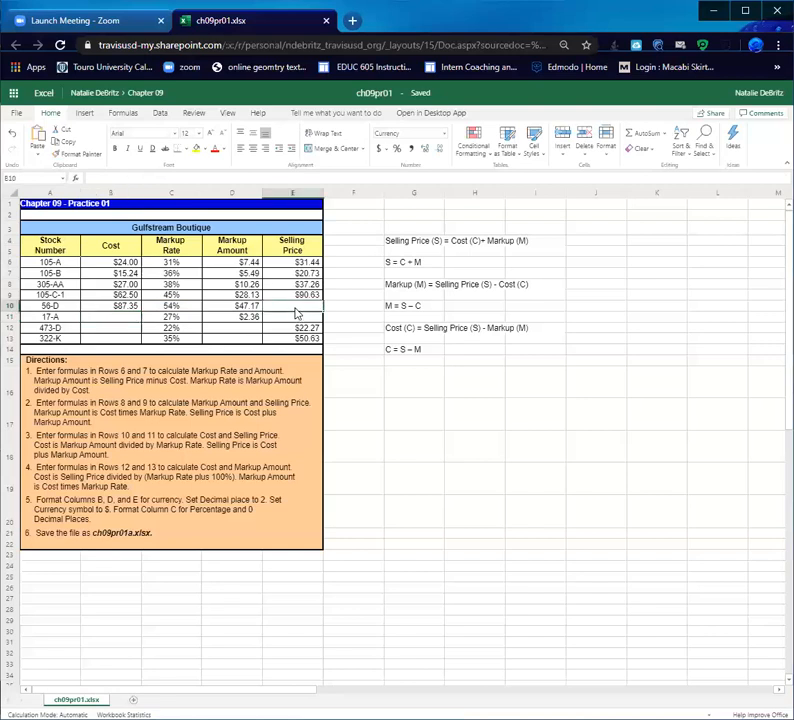
type("=")
left_click(124, 307)
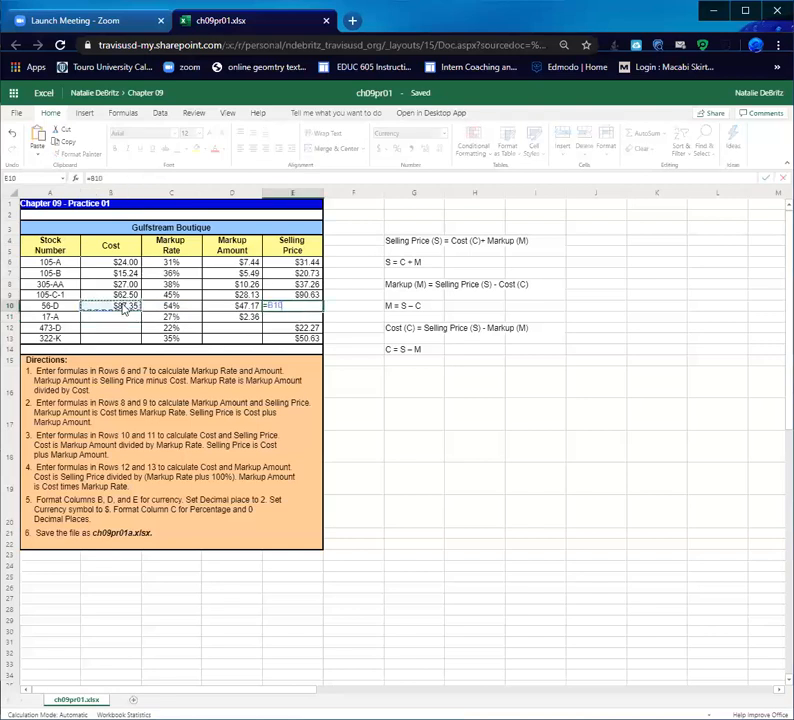
type("+")
left_click(247, 306)
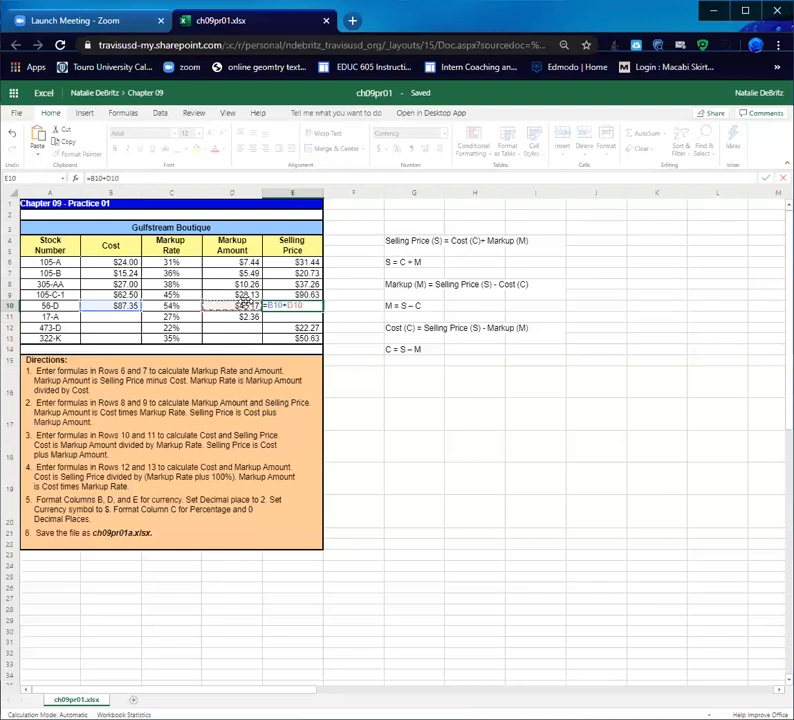
key("Return")
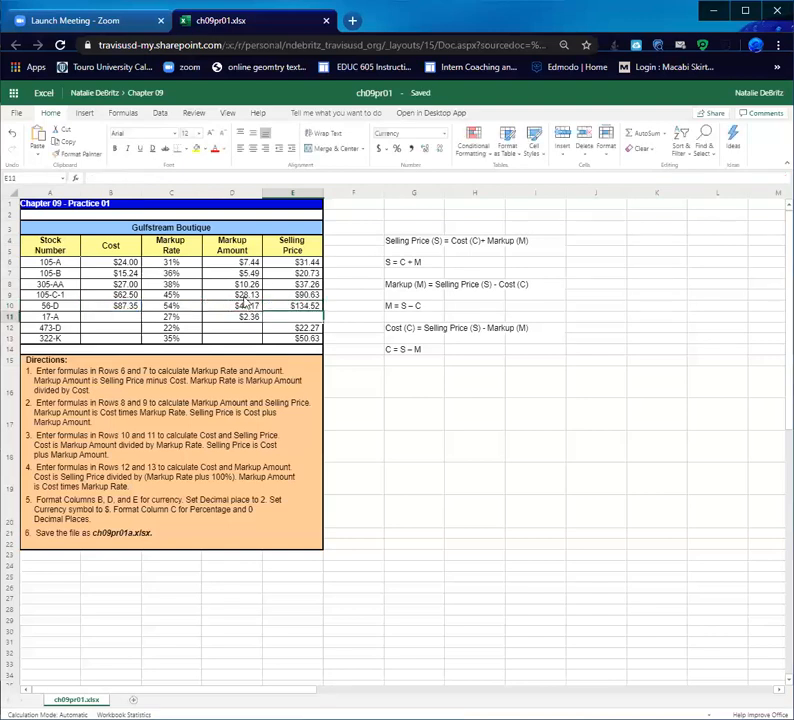
Calculate the Cost for stock number 17-A in cell B11 with the formula =D11/C11.
left_click(123, 320)
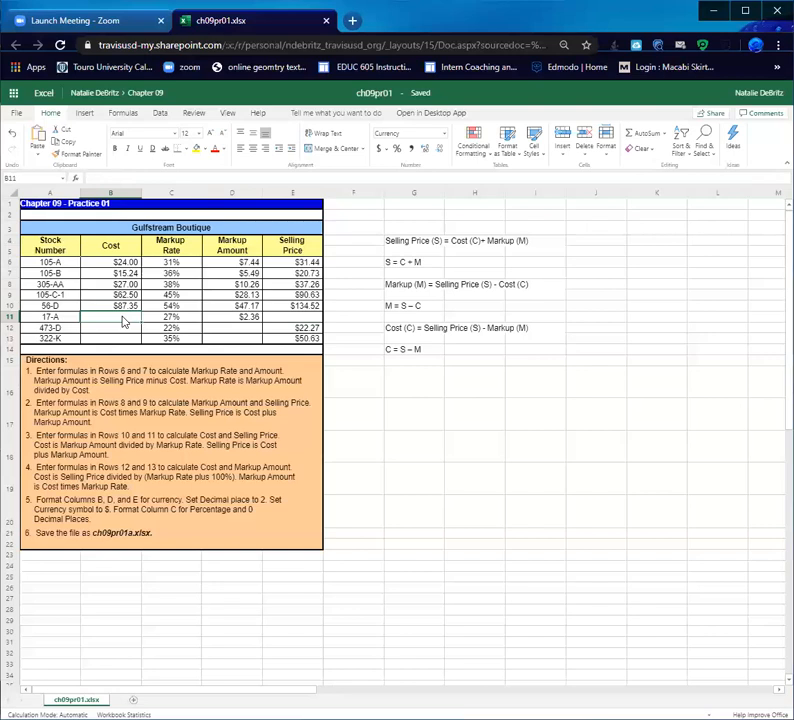
type("=")
left_click(236, 317)
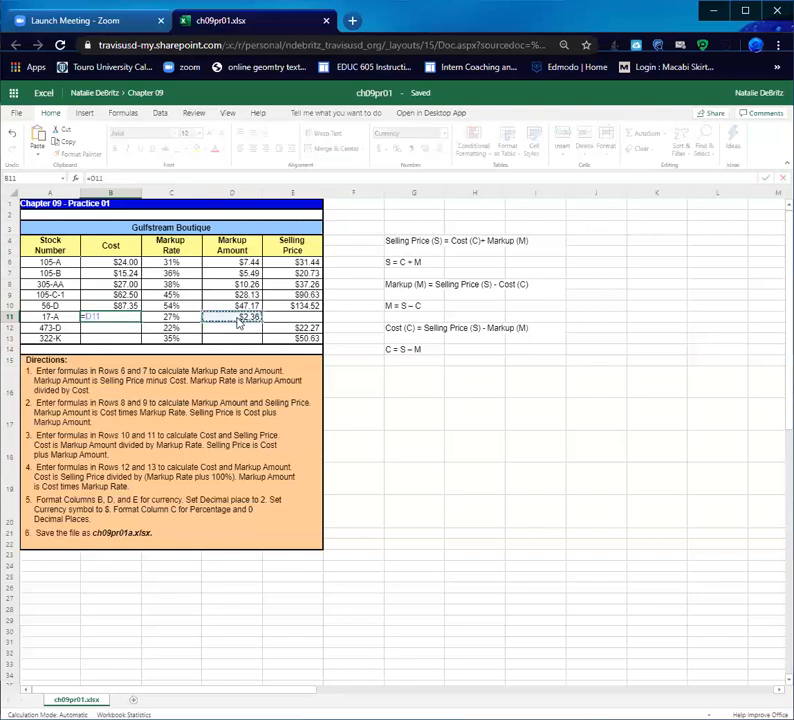
type("/")
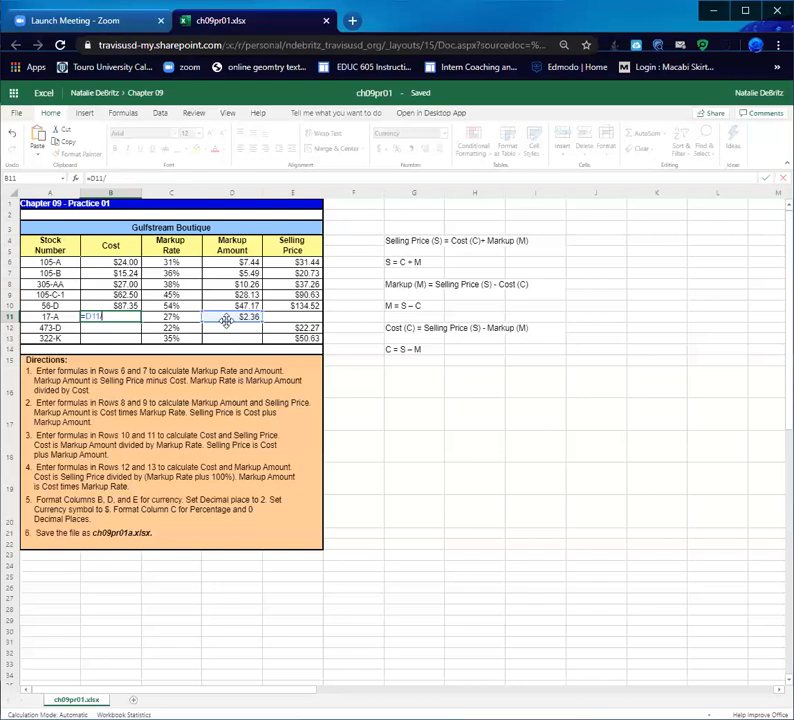
left_click(185, 318)
key("Return")
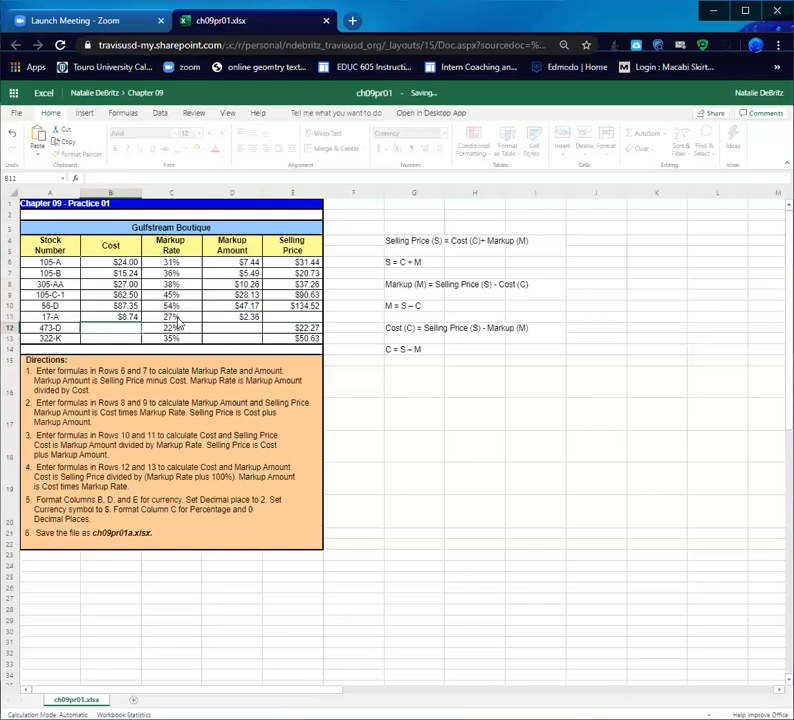
Calculate the Selling Price for stock number 17-A in cell E11 with the formula =B11+D11.
left_click(293, 318)
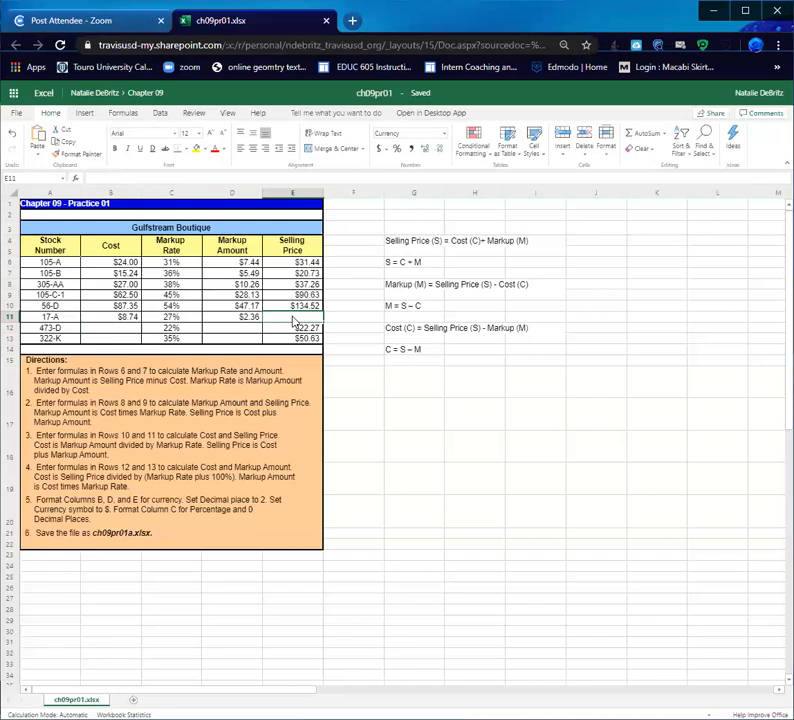
type("=")
left_click(146, 317)
type("+")
left_click(250, 318)
key("Return")
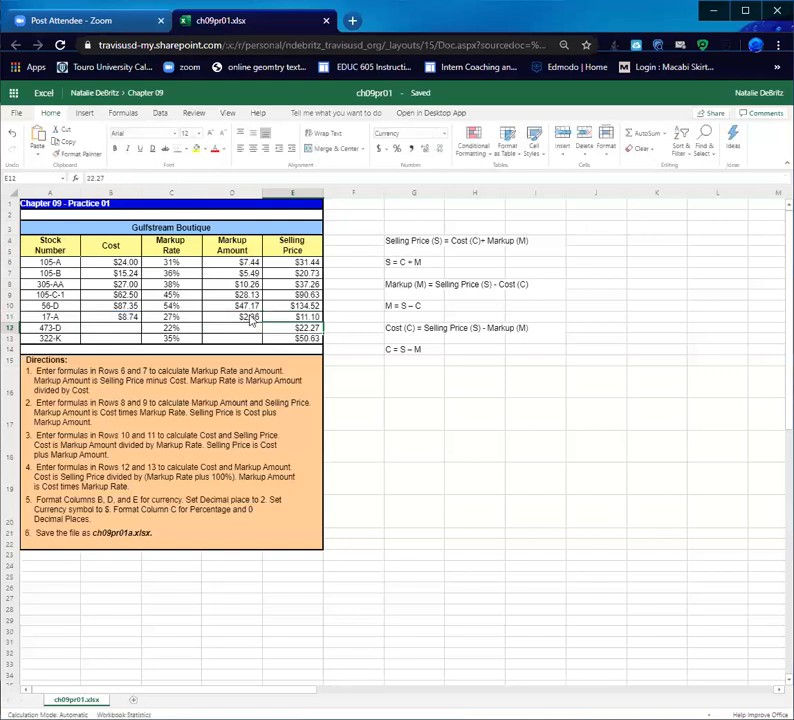
Calculate the Cost for stock number 473-D in cell B12 with the formula =E12/(1+C12).
left_click(126, 329)
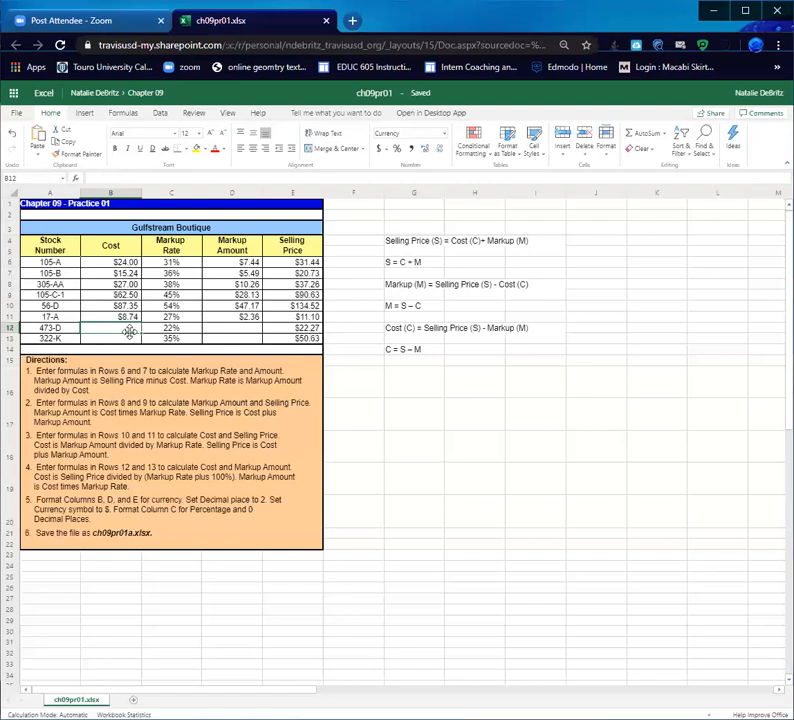
type("=")
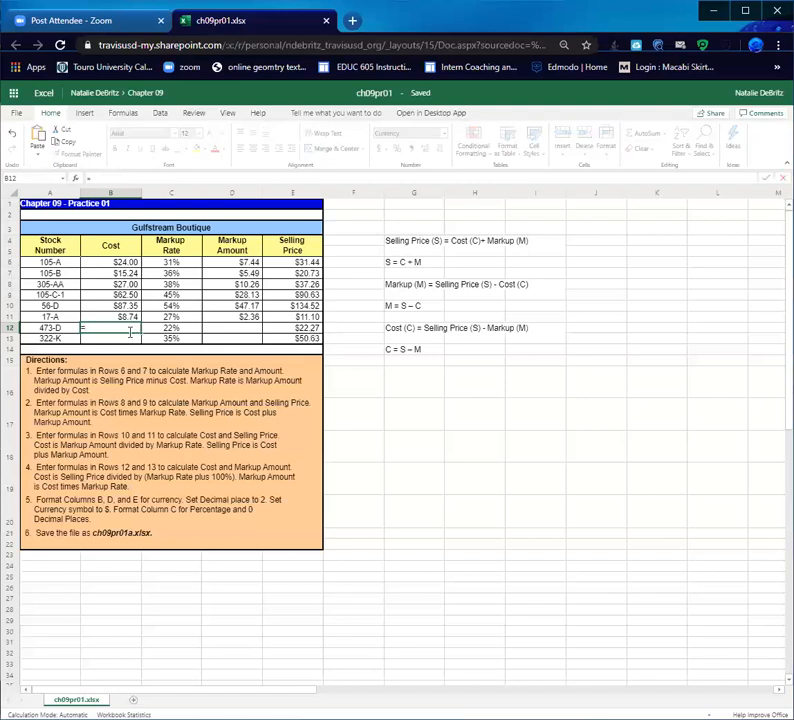
left_click(300, 330)
type("/")
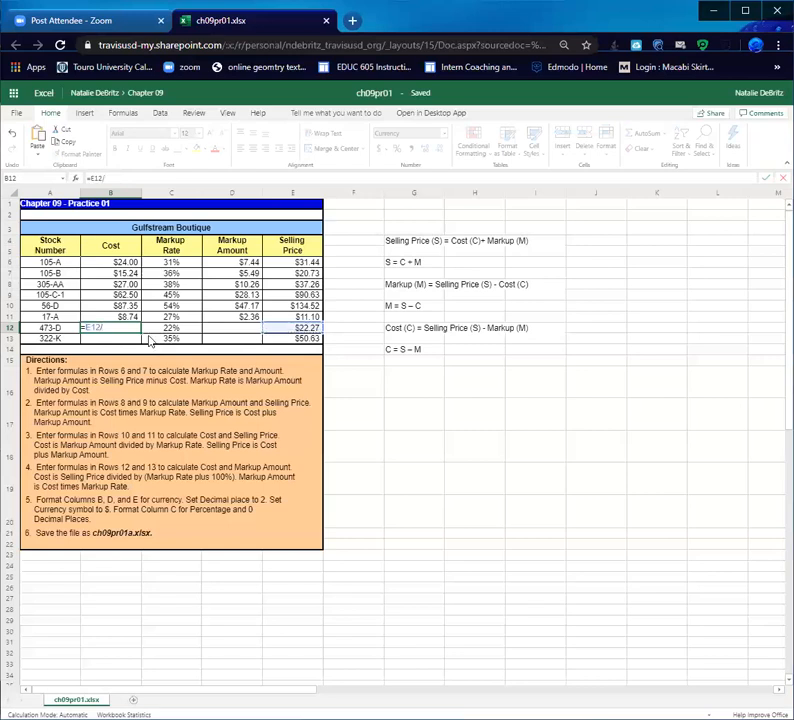
type("(1+")
left_click(184, 330)
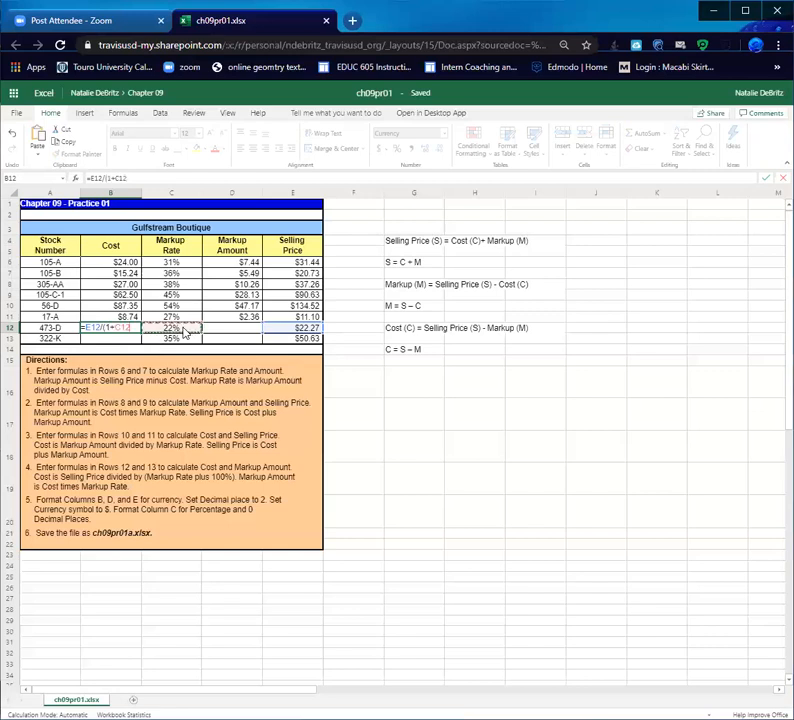
type(")")
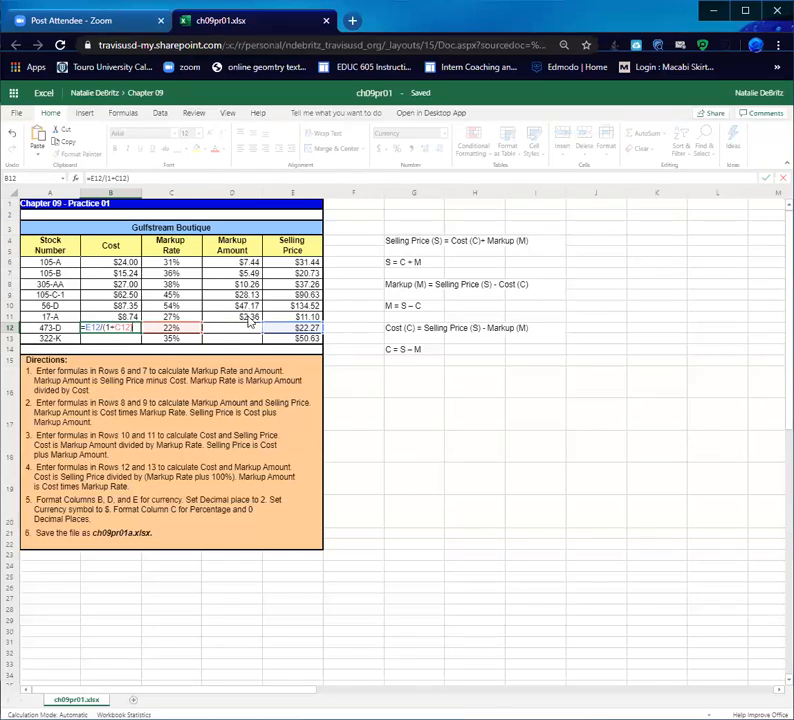
key("Return")
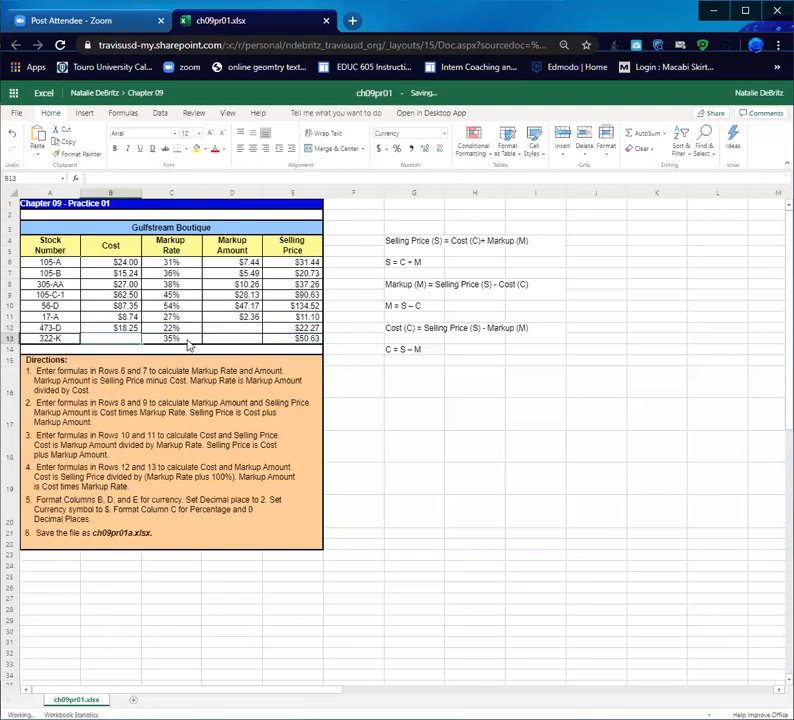
Calculate the Markup Amount for stock number 473-D in cell D12 with the formula =E12-B12.
left_click(221, 330)
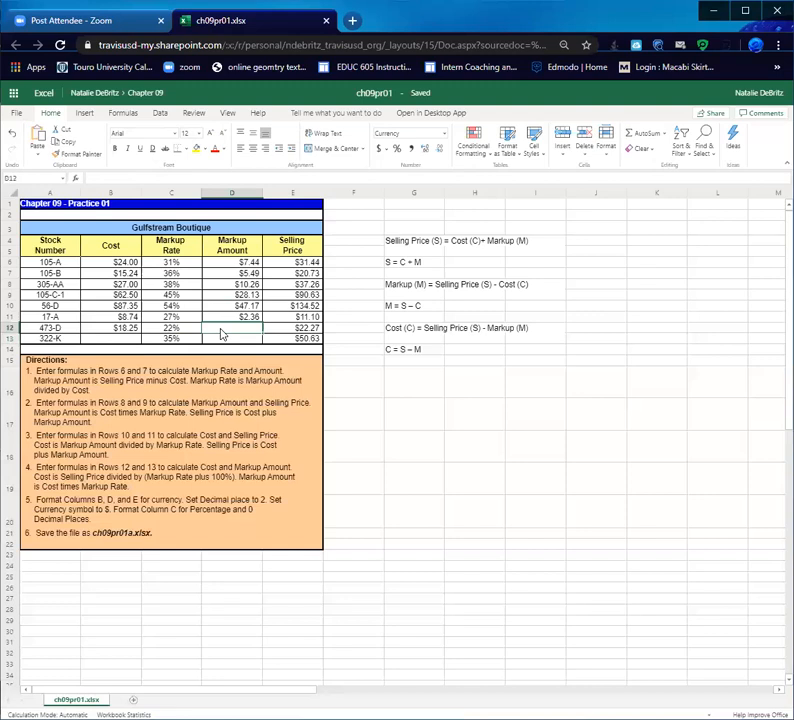
type("=")
left_click(300, 328)
type("-")
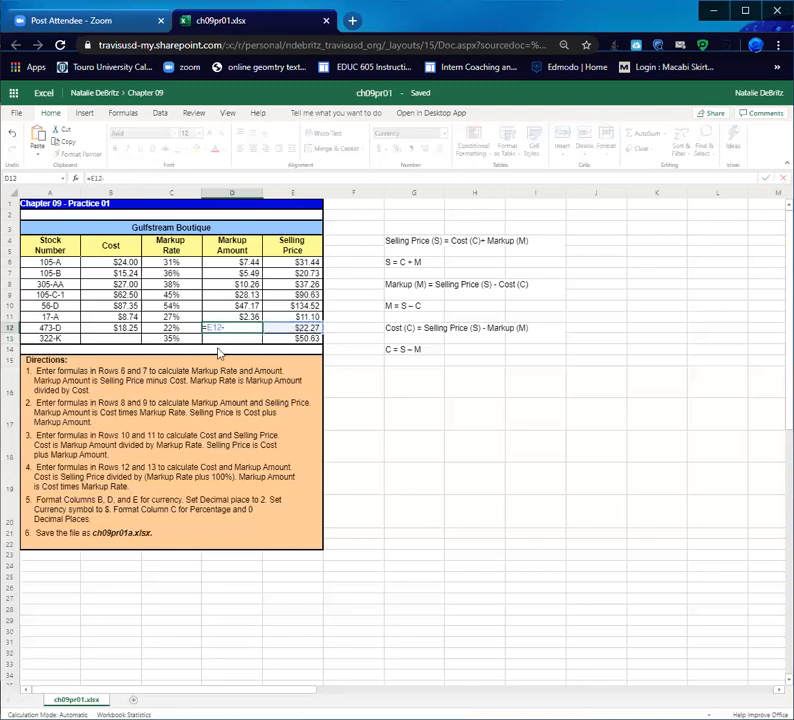
left_click(117, 329)
key("Return")
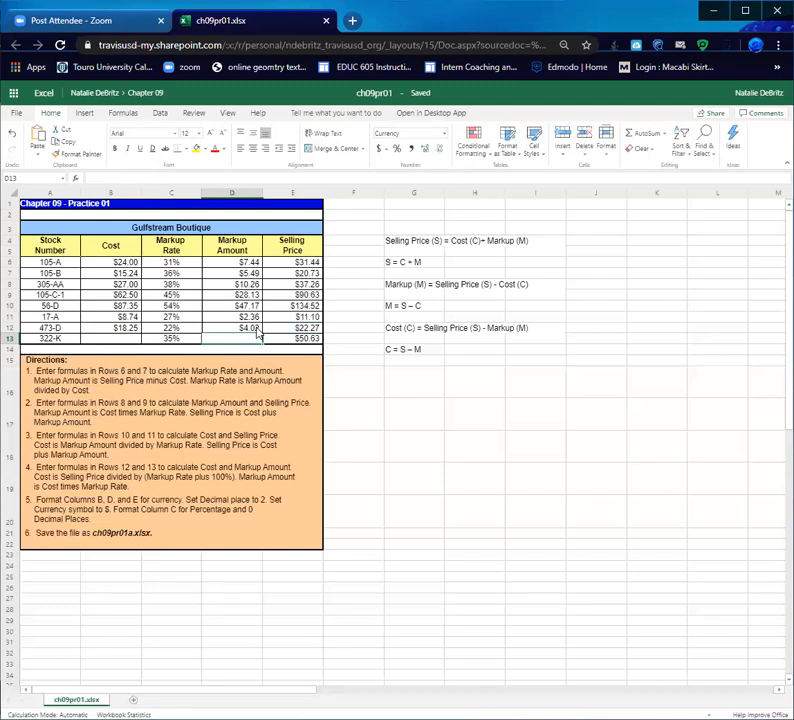
Calculate the Cost for stock number 322-K in cell B13 with the formula =E13/(1+C13).
left_click(121, 341)
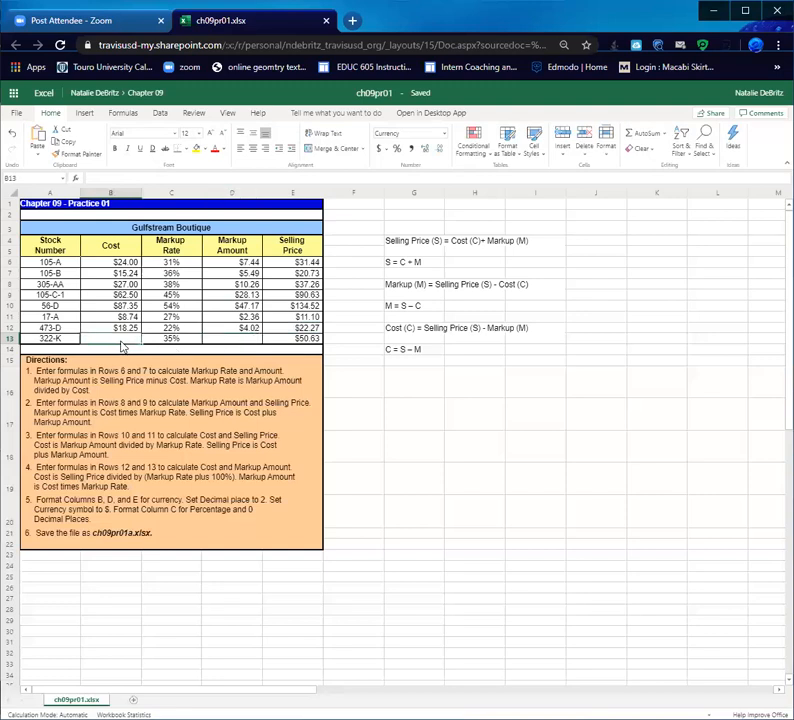
type("=")
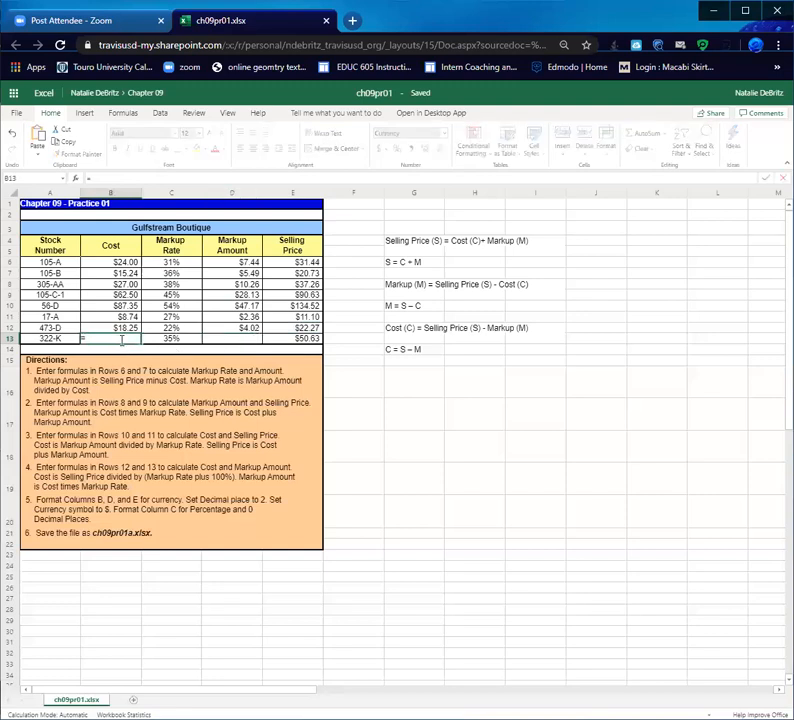
left_click(303, 341)
type("/(1")
left_click(173, 341)
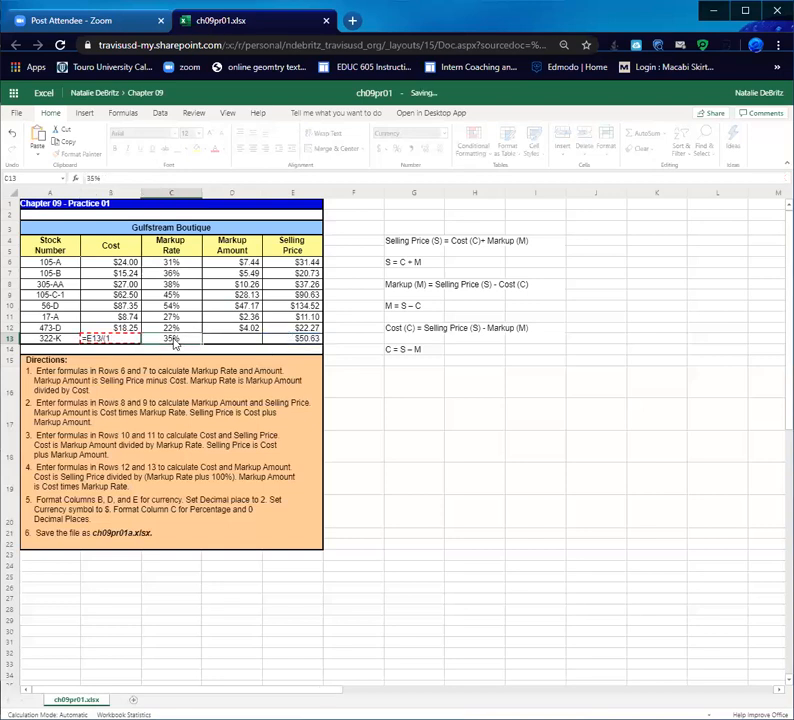
type("1")
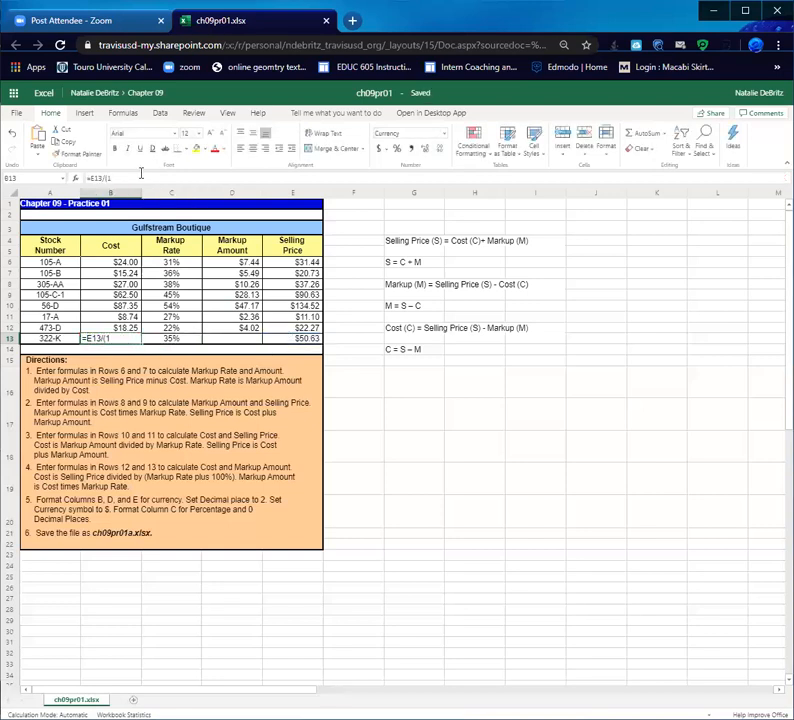
type("+")
left_click(170, 340)
type(")")
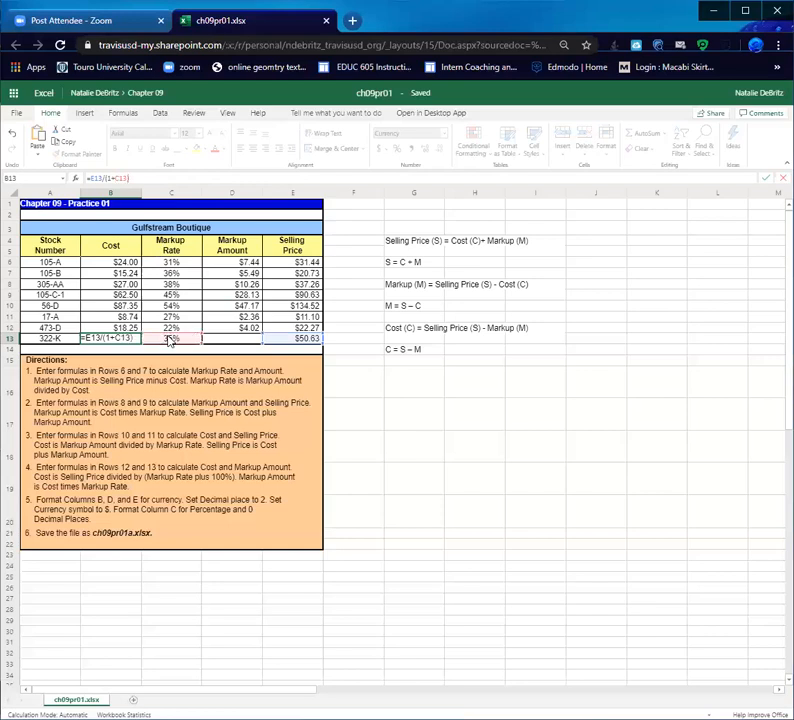
key("Return")
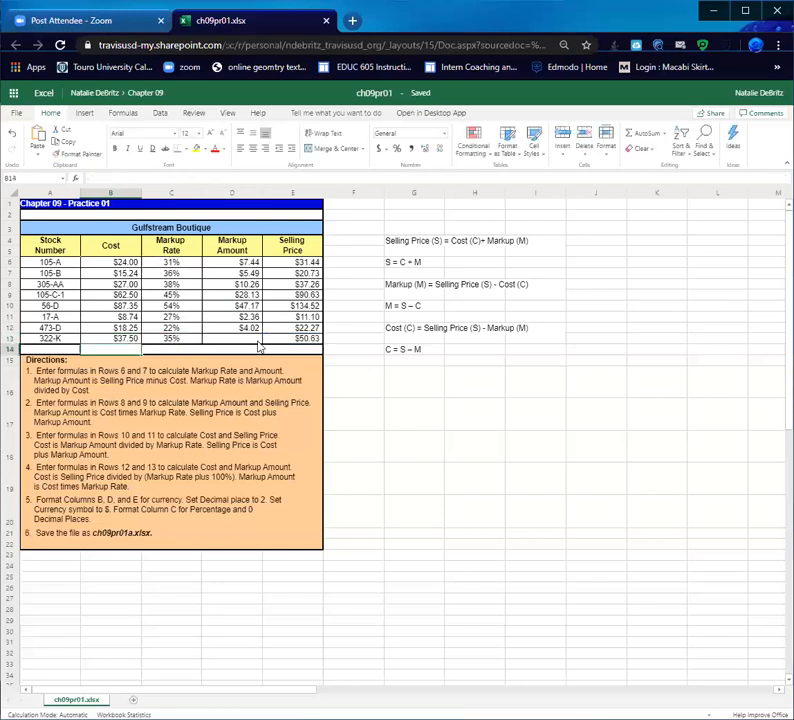
Calculate the Markup Amount for stock number 322-K in cell D13 with the formula =E13-B13.
left_click(241, 341)
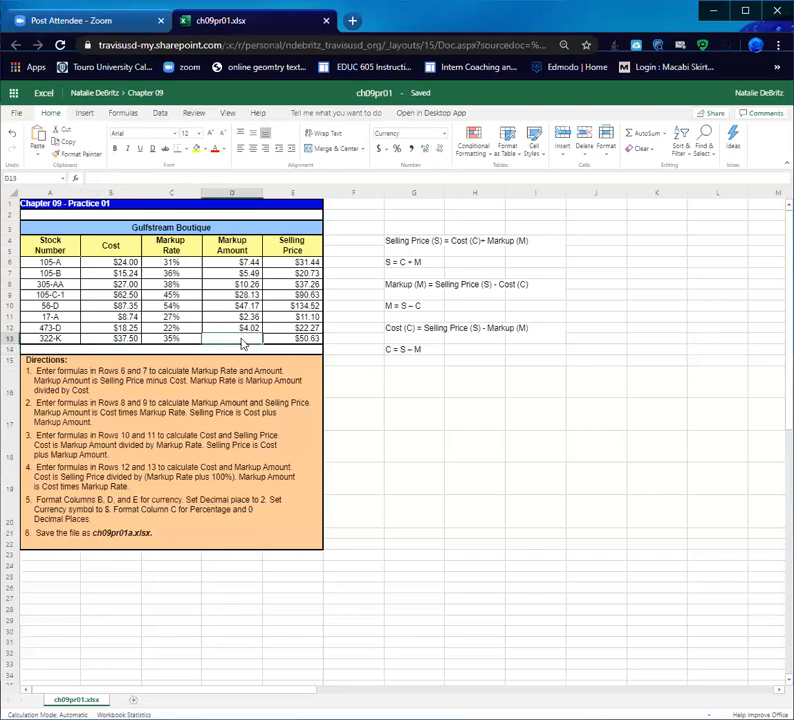
type("=")
left_click(293, 339)
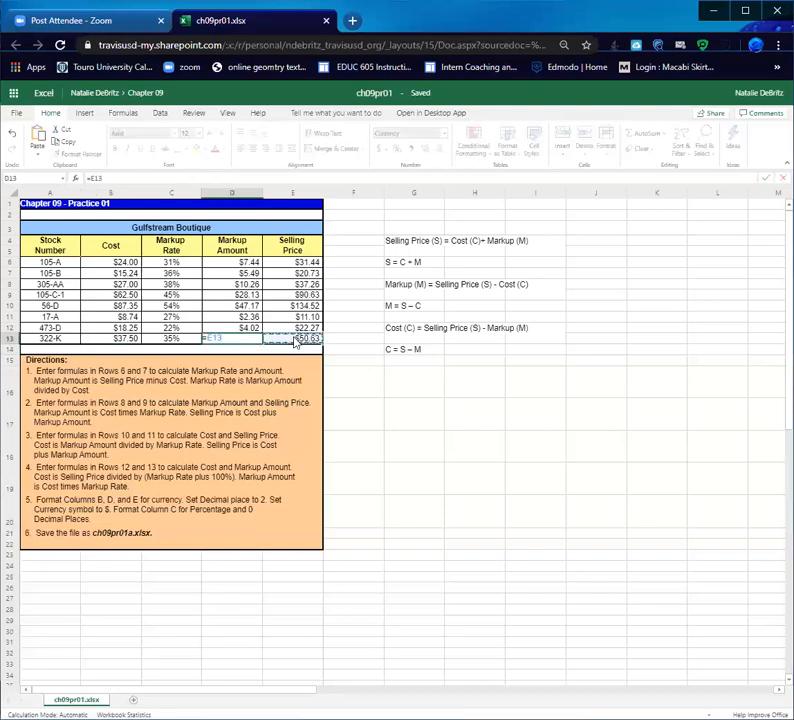
type("-")
left_click(115, 340)
key("Return")
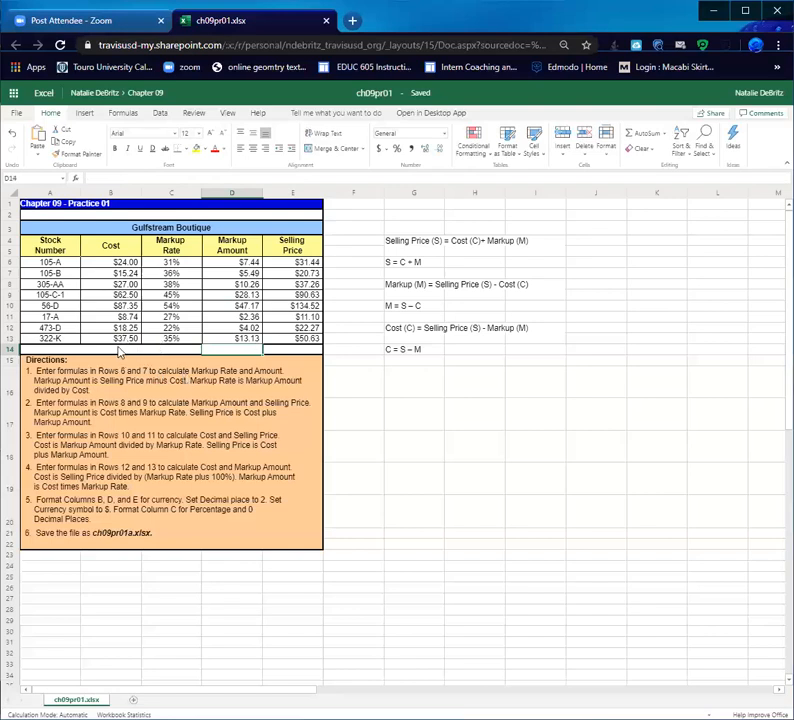
Enter the label "check" in cell G16, below the reference formulas.
left_click(405, 391)
type("check")
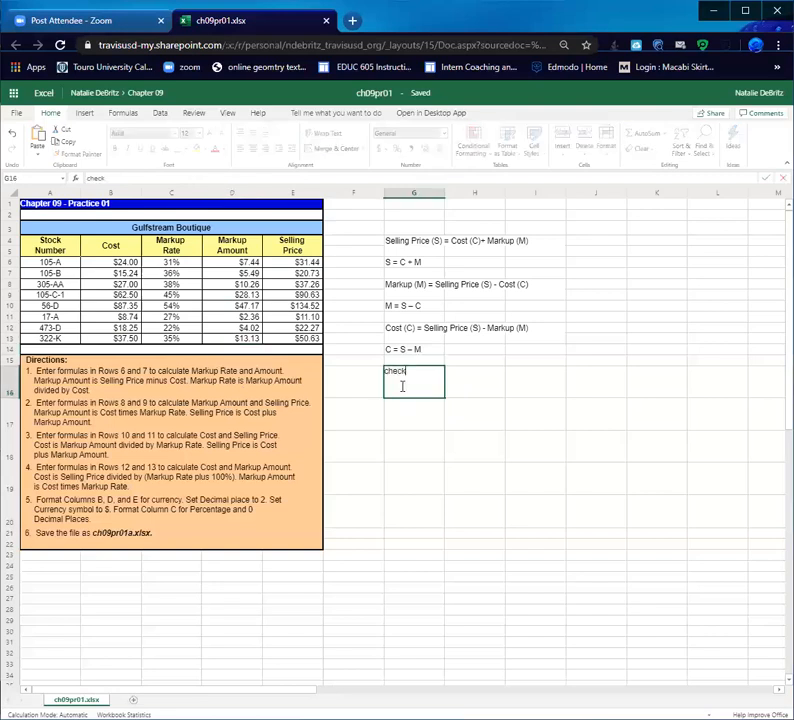
key("Return")
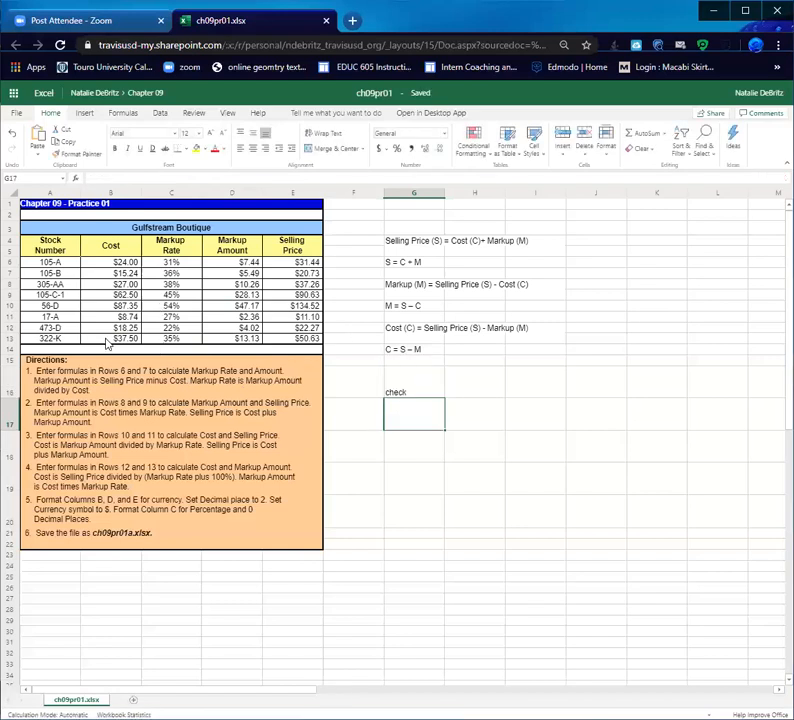
Check the Markup Amount for stock number 322-K with the formula =B13*C13 in cell G17 and clear that cell.
type("=")
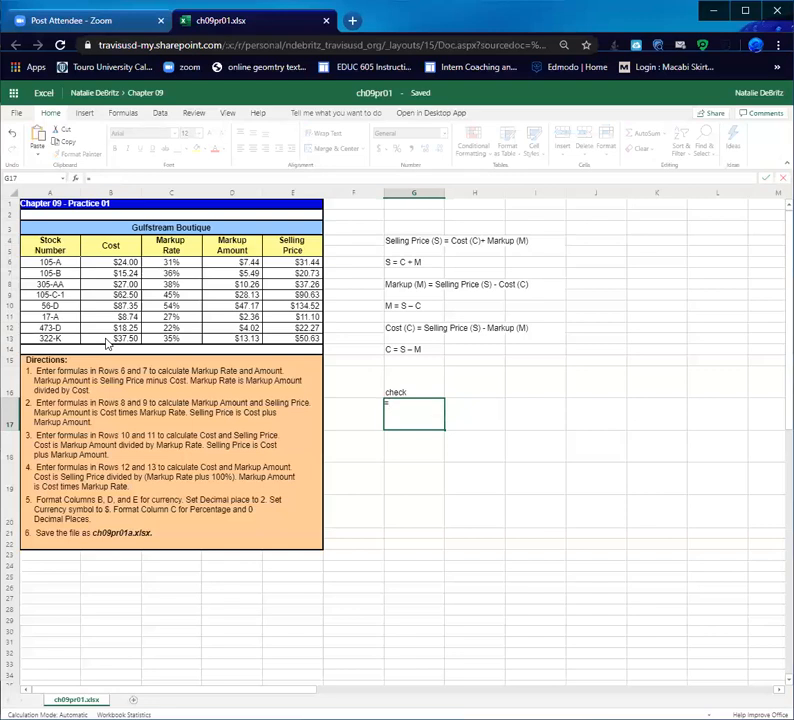
left_click(106, 340)
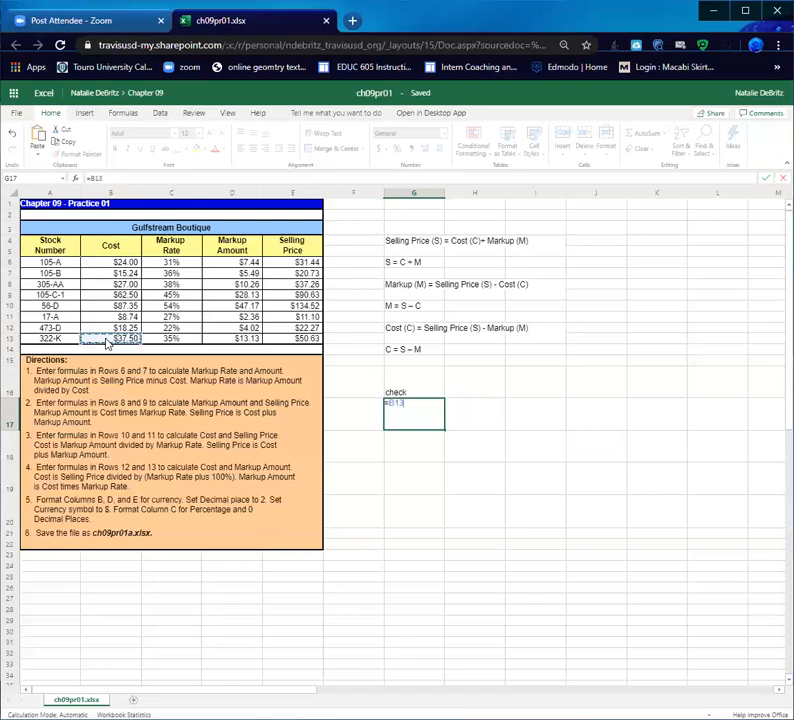
type("*")
left_click(158, 342)
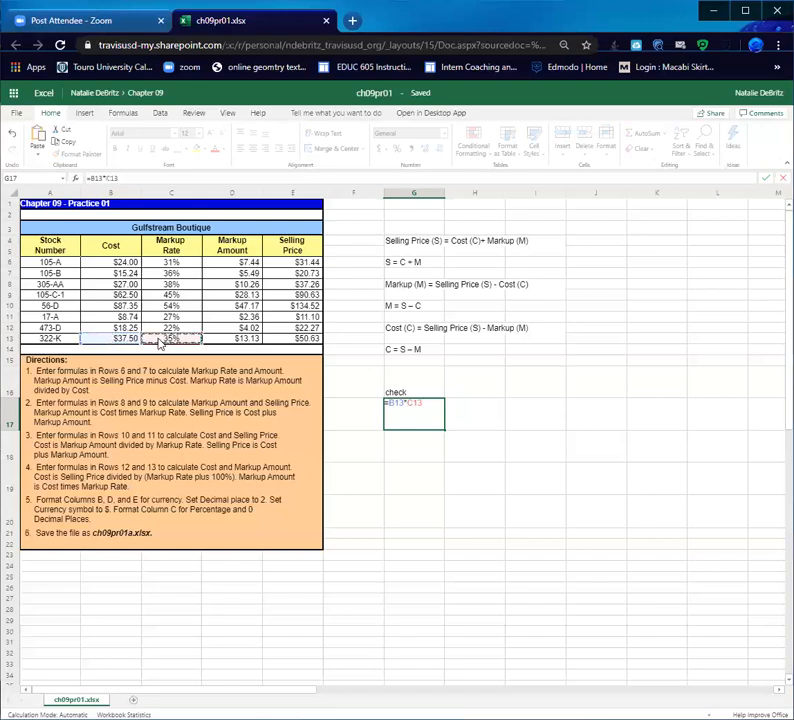
key("Return")
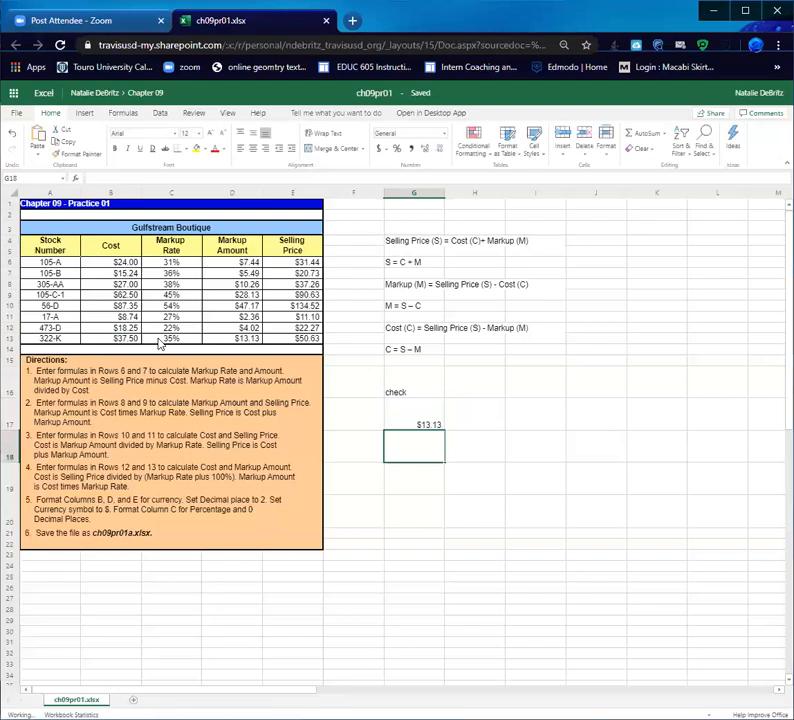
left_click(430, 427)
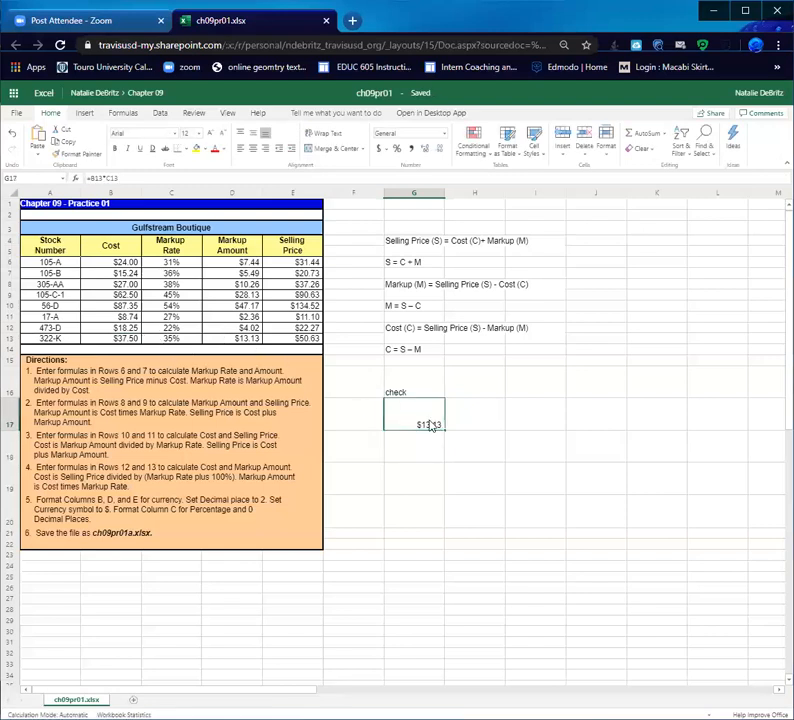
key("Delete")
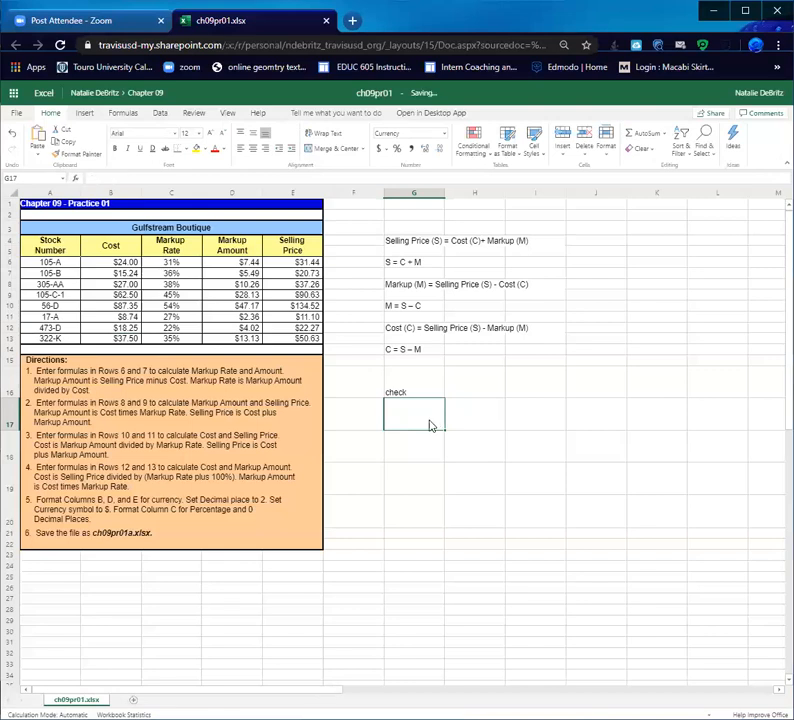